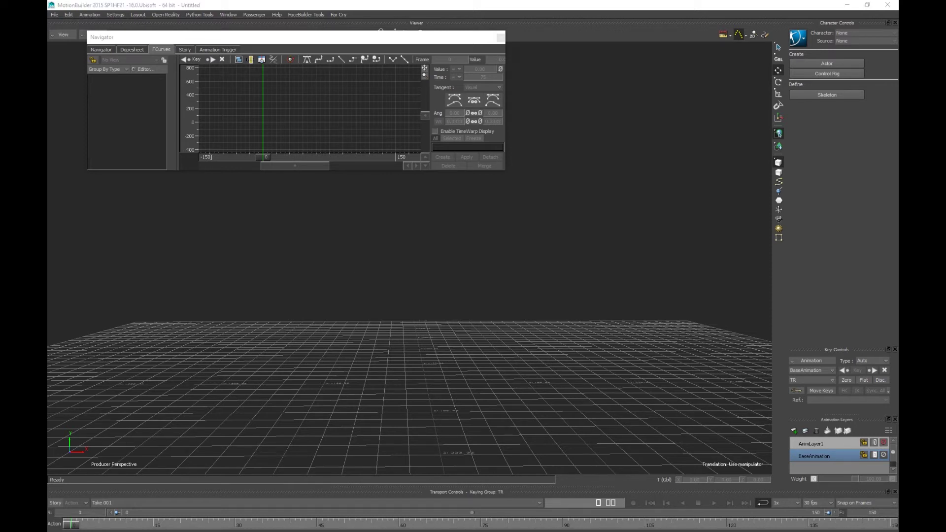
Step: Execute the Parent Tool script in the viewport and move its window aside to clear the view
right_click(442, 276)
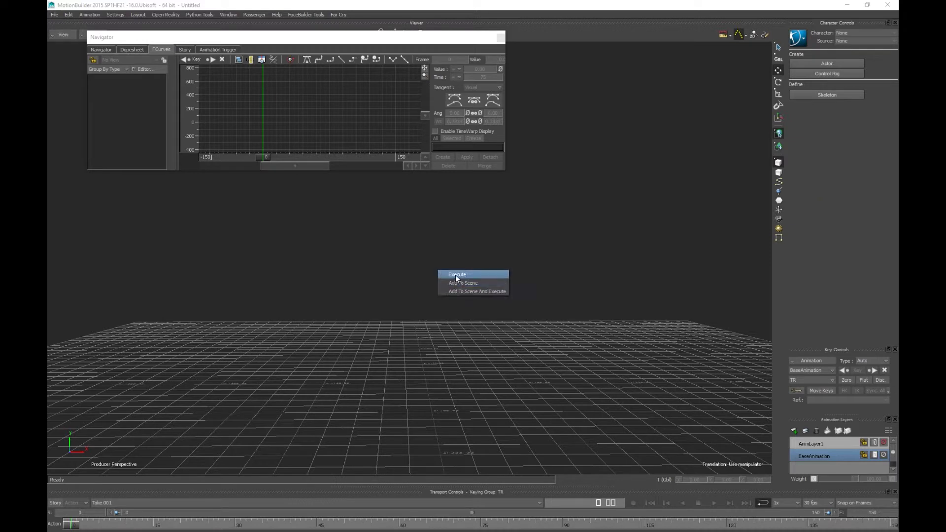
click(455, 275)
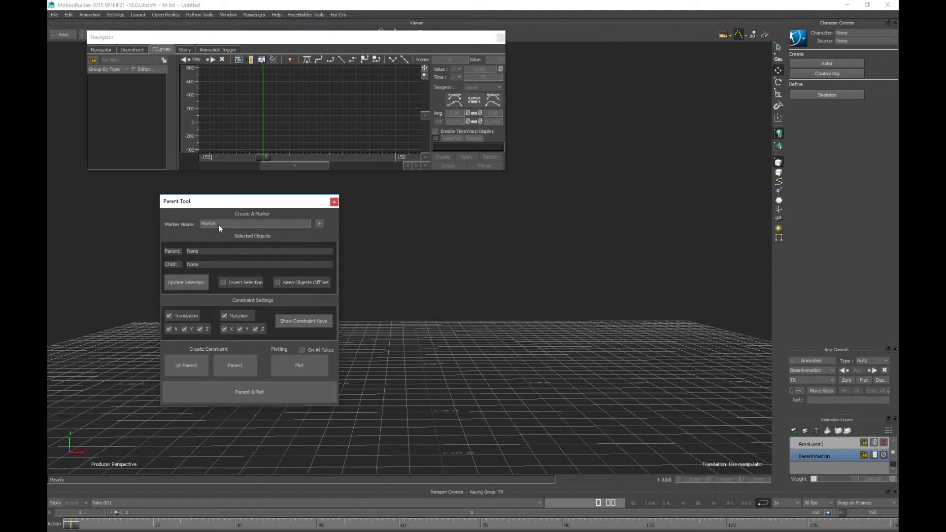
drag(252, 205, 195, 200)
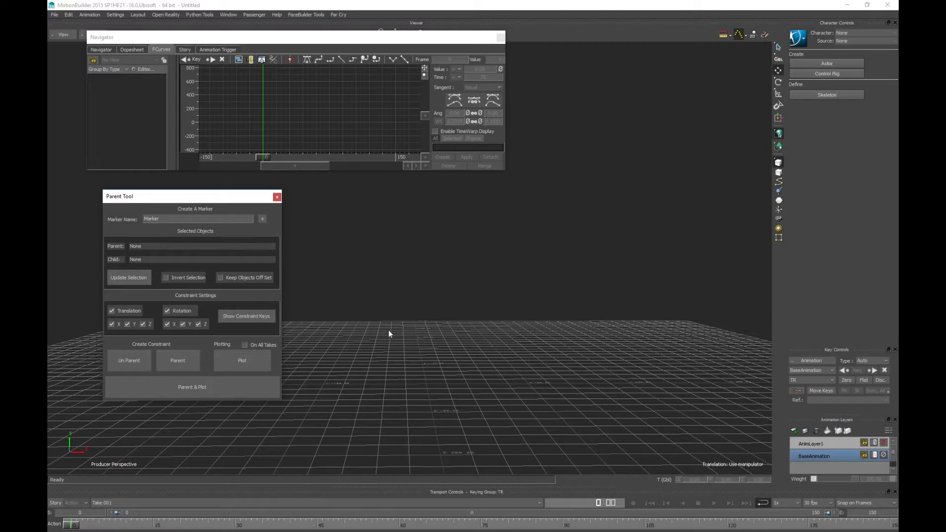
Step: Create a marker named Movingobj with the Parent Tool and shift the tool window away from it
double_click(201, 219)
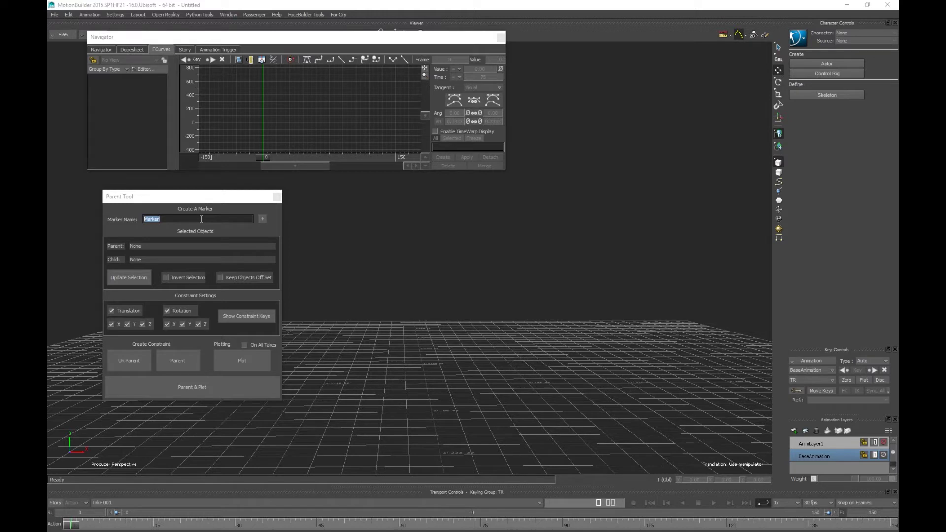
text(Movingobj)
click(262, 219)
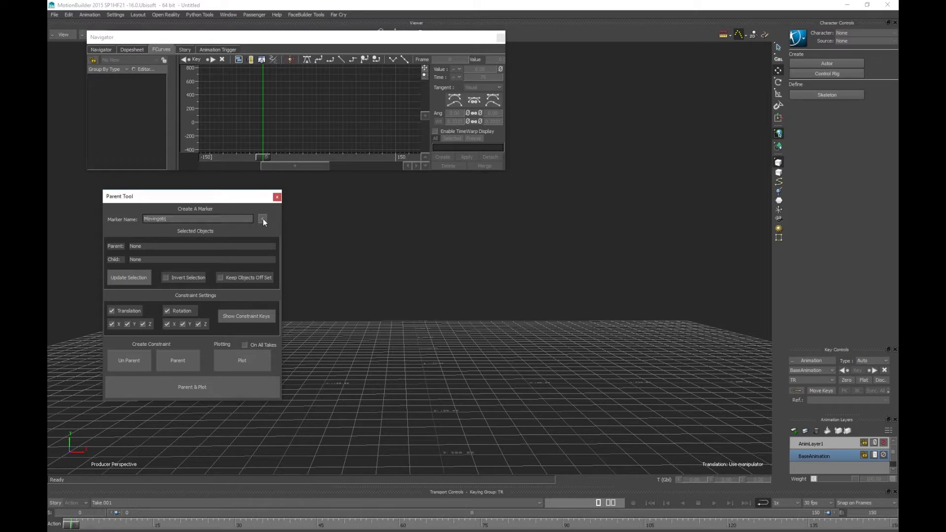
drag(257, 202, 216, 185)
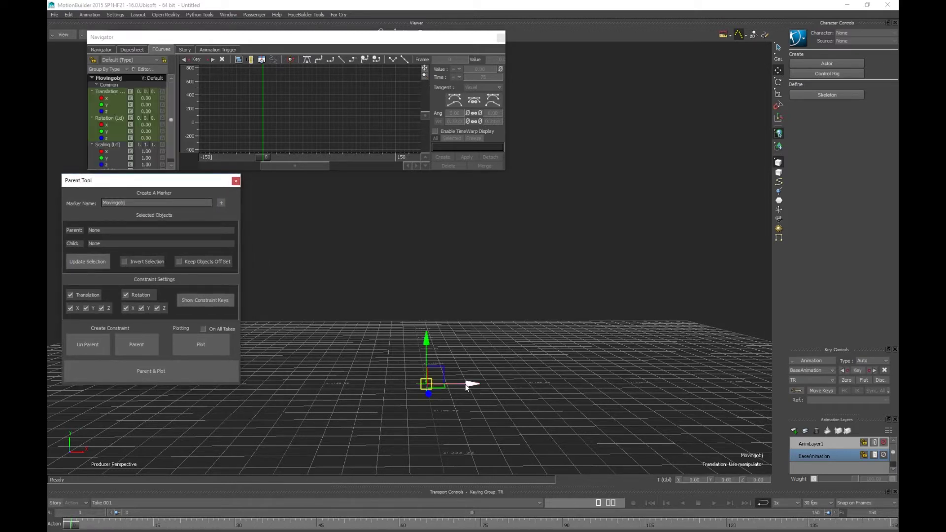
Step: Animate Movingobj along an arc: X -120 at frame 0, far along positive X at frame 150, and raised to Y about 121 at frame 75
drag(465, 383, 342, 384)
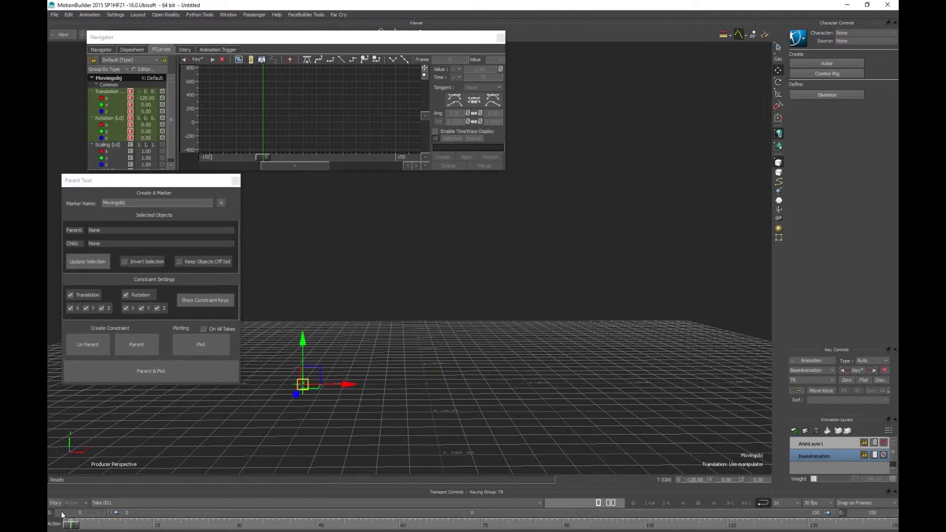
drag(71, 524, 892, 525)
drag(348, 385, 646, 432)
drag(889, 525, 480, 525)
drag(451, 345, 453, 222)
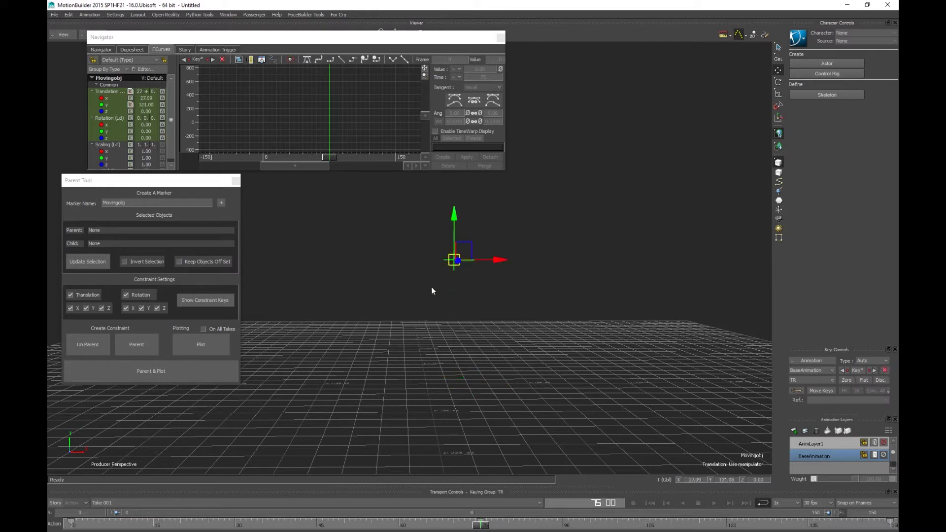
Step: Display Movingobj's motion trajectory and smooth the tangents of all its translation keys
click(739, 34)
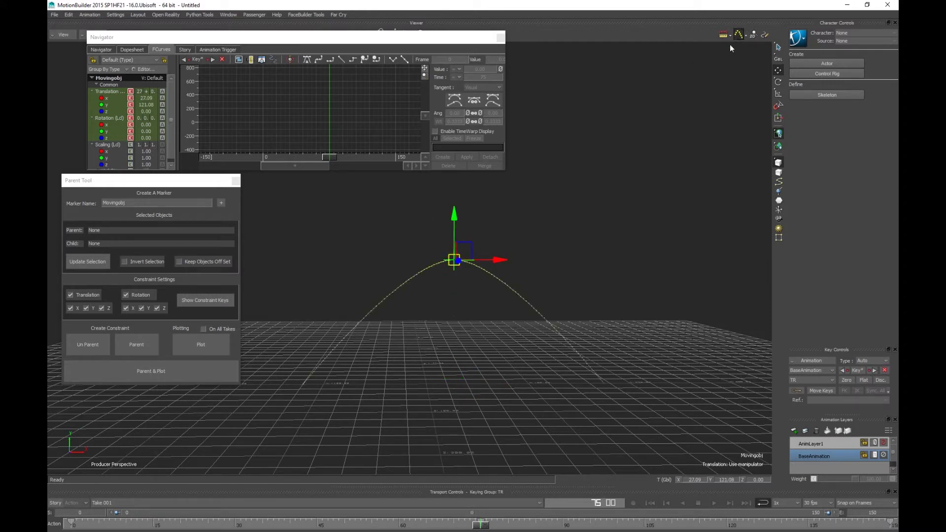
click(113, 92)
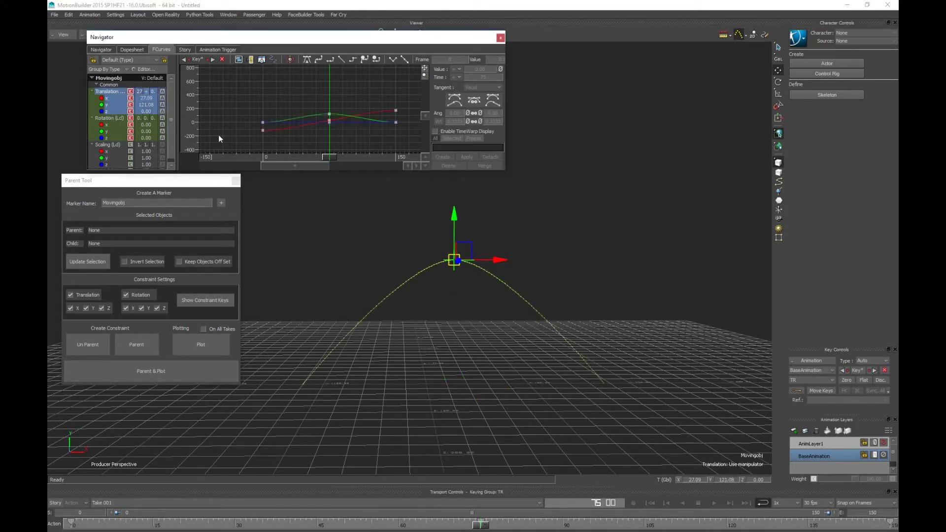
drag(412, 86, 214, 140)
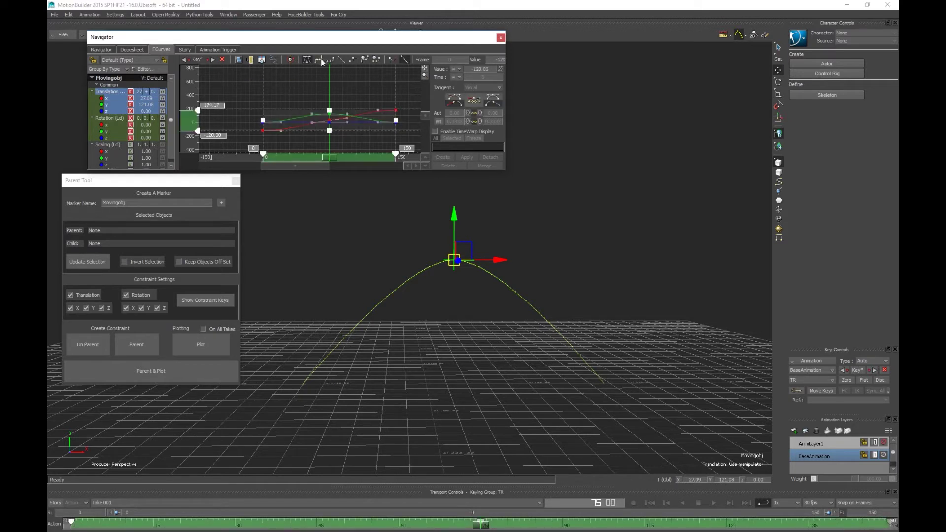
click(332, 61)
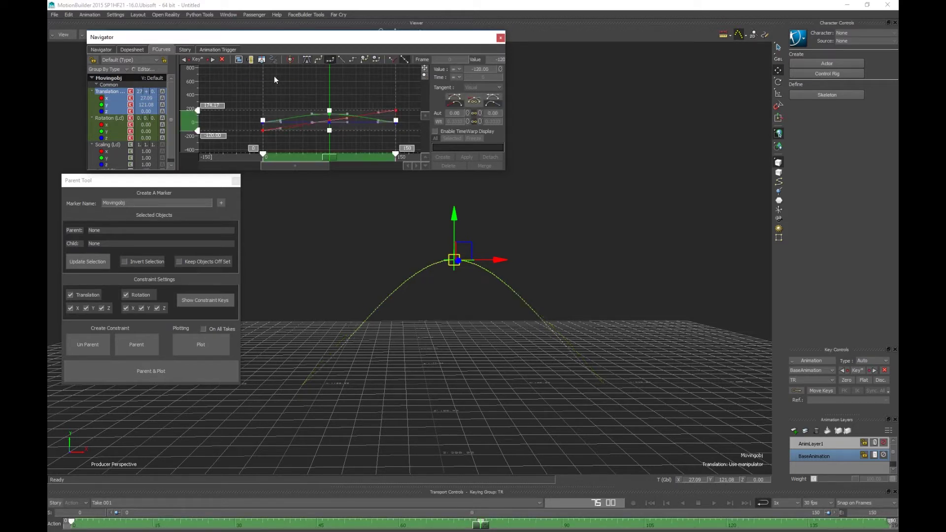
Step: Set Movingobj's Z rotation key at frame 75 to 720
click(108, 137)
click(329, 122)
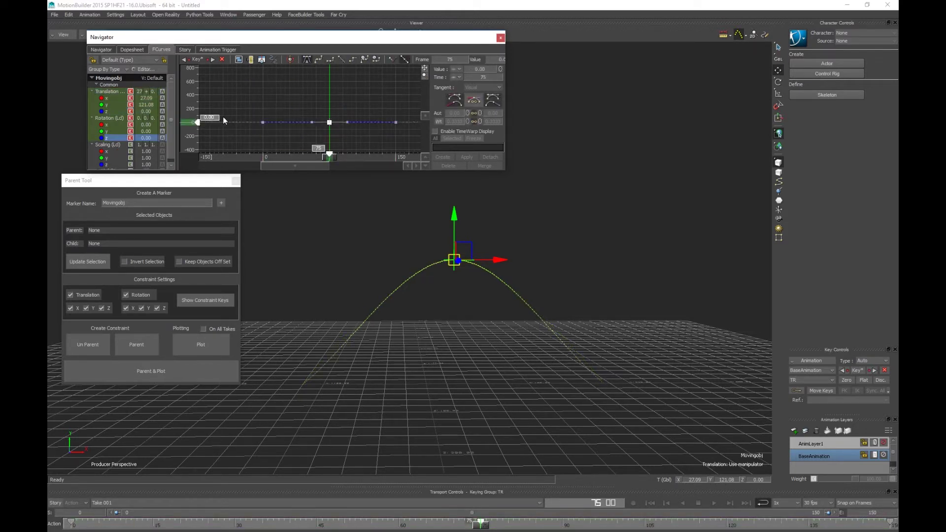
double_click(210, 118)
text(720)
key(Return)
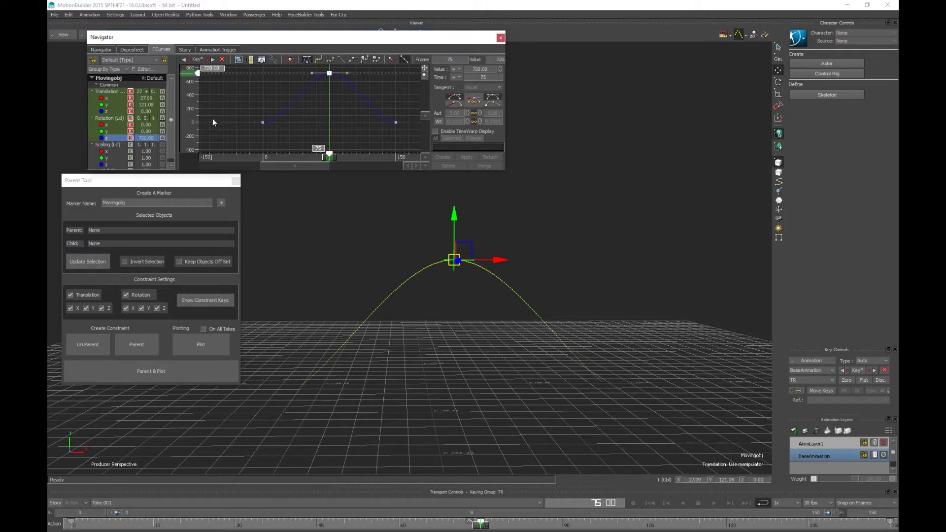
Step: Play back Movingobj's animation from frame 0 with nothing selected, and return to the first frame
drag(489, 526, 82, 494)
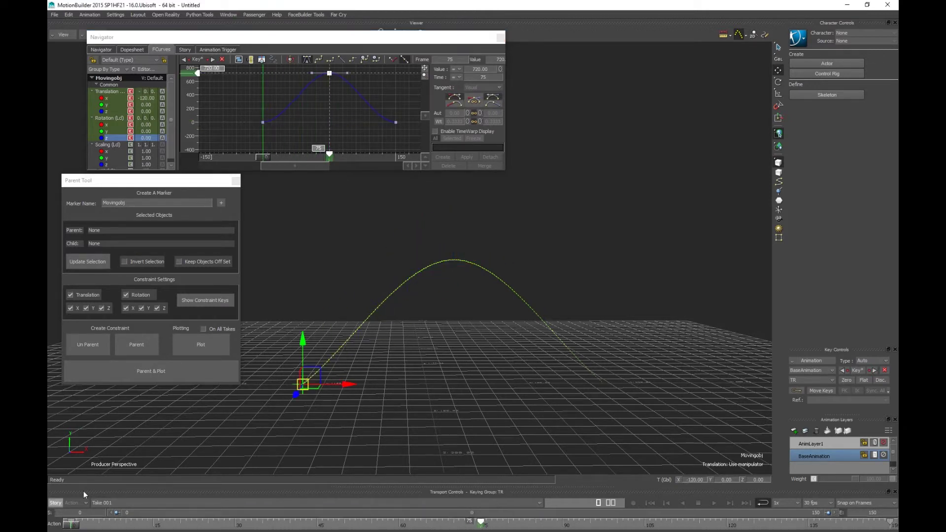
click(497, 331)
click(714, 502)
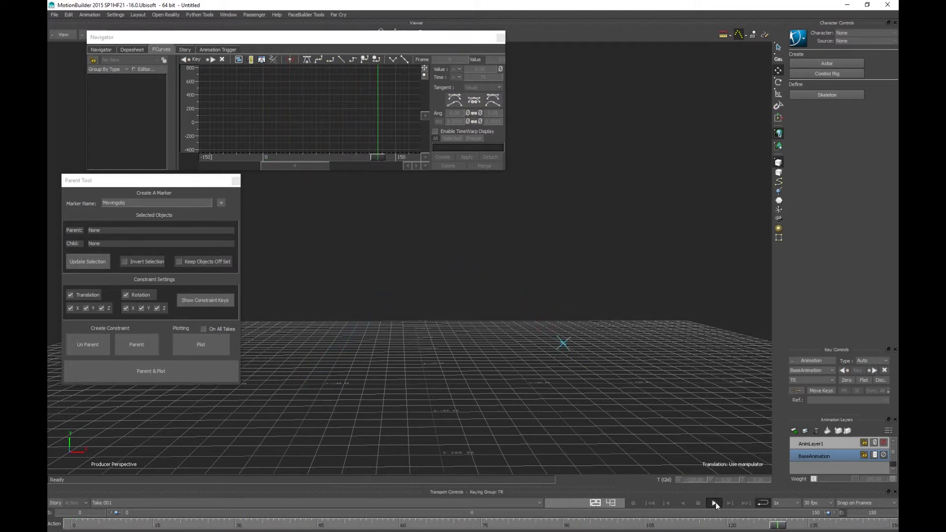
click(715, 502)
drag(834, 527, 69, 463)
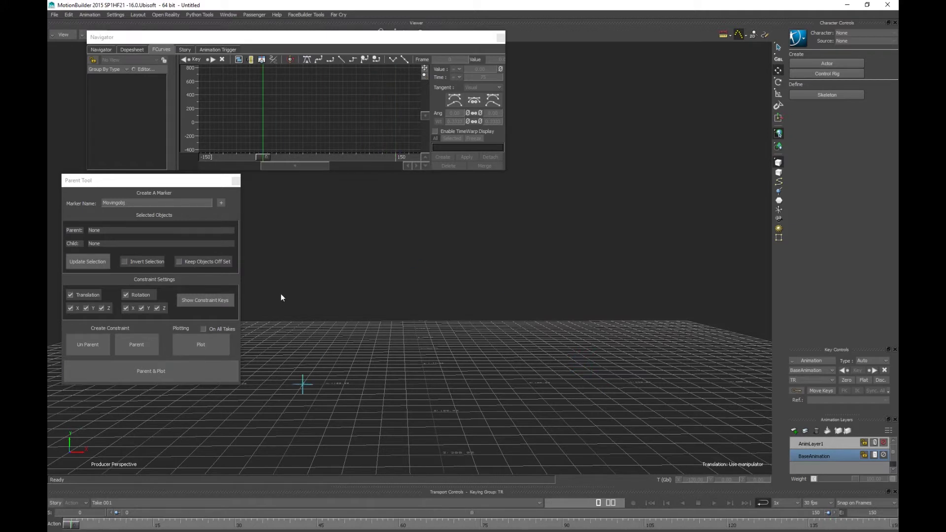
Step: Remove the word Moving from the marker name in the Parent Tool, keeping only obj
click(117, 202)
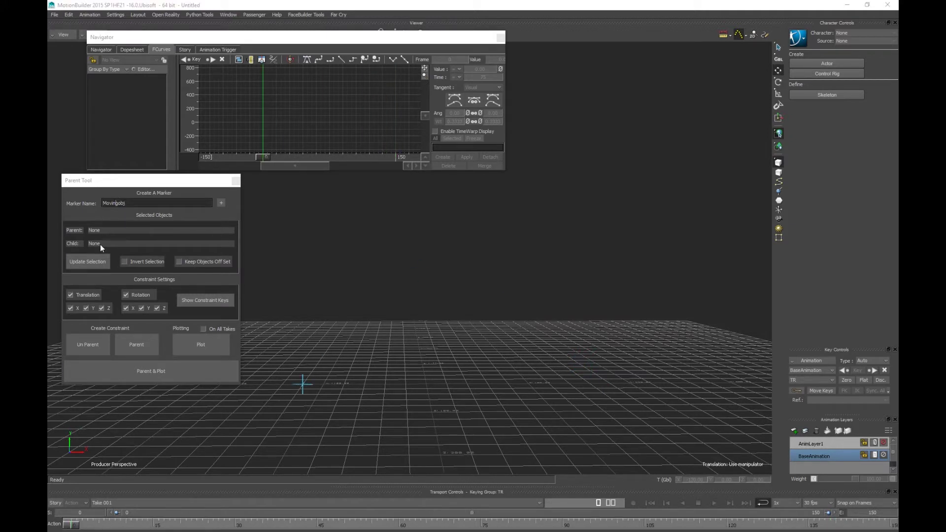
key(BackSpace)
key(BackSpace)
key(BackSpace)
key(BackSpace)
key(BackSpace)
key(BackSpace)
text(Target)
key(BackSpace)
key(BackSpace)
key(BackSpace)
key(BackSpace)
key(BackSpace)
key(BackSpace)
Step: Complete the marker name as Staticobj, create the second marker, and deselect it
text(SStatic)
click(220, 203)
click(501, 266)
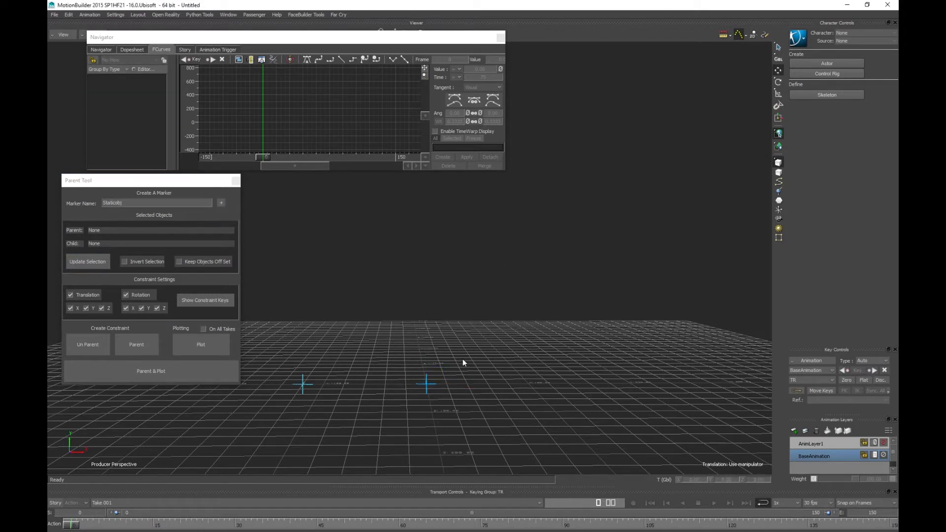
Step: Select Staticobj followed by Movingobj and load them into the Parent Tool as child and parent
drag(409, 354, 465, 425)
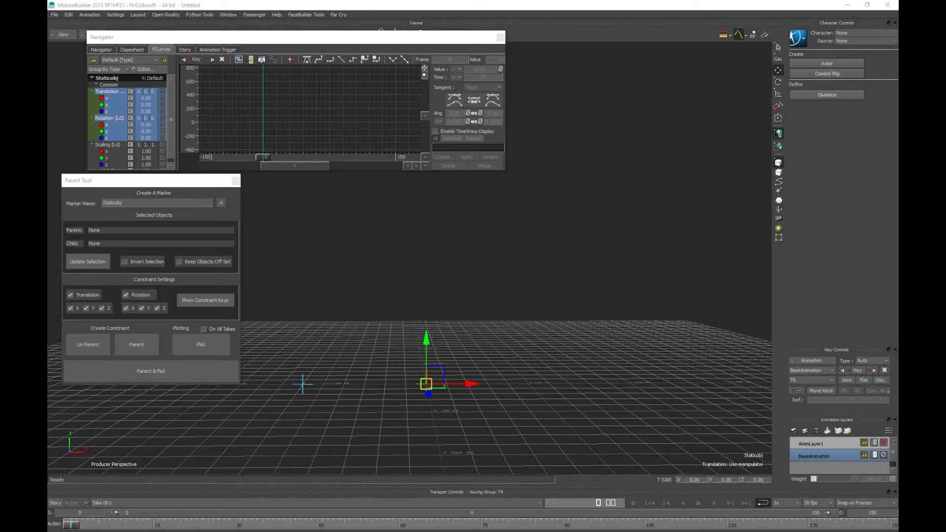
click(558, 323)
ctrl+drag(559, 323, 511, 354)
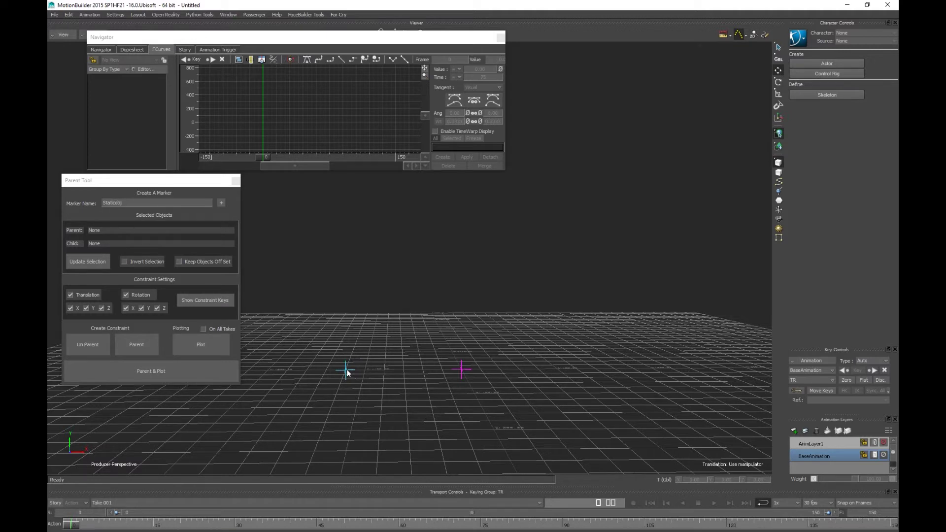
click(462, 370)
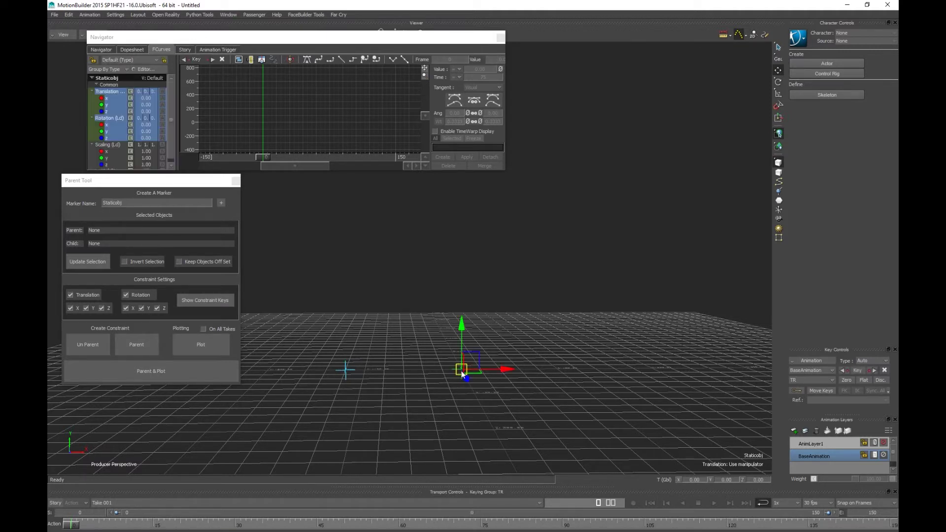
shift+click(346, 370)
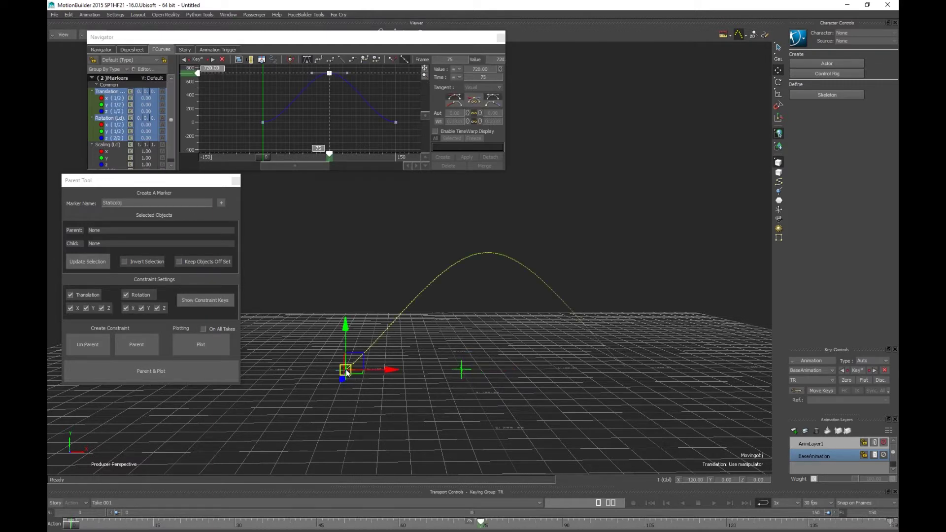
click(95, 265)
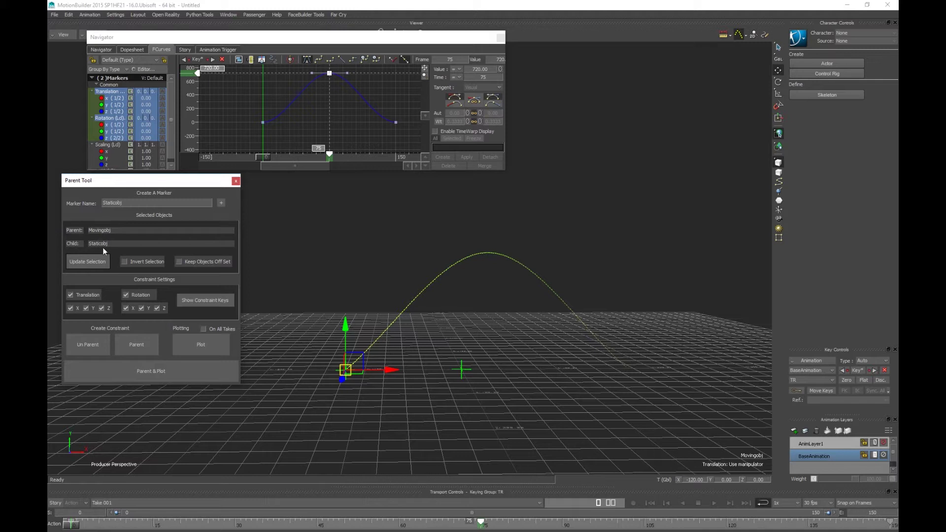
Step: Box-select both markers, update the Parent Tool selection, and enable Invert Selection to make Movingobj the parent and Staticobj the child
click(354, 252)
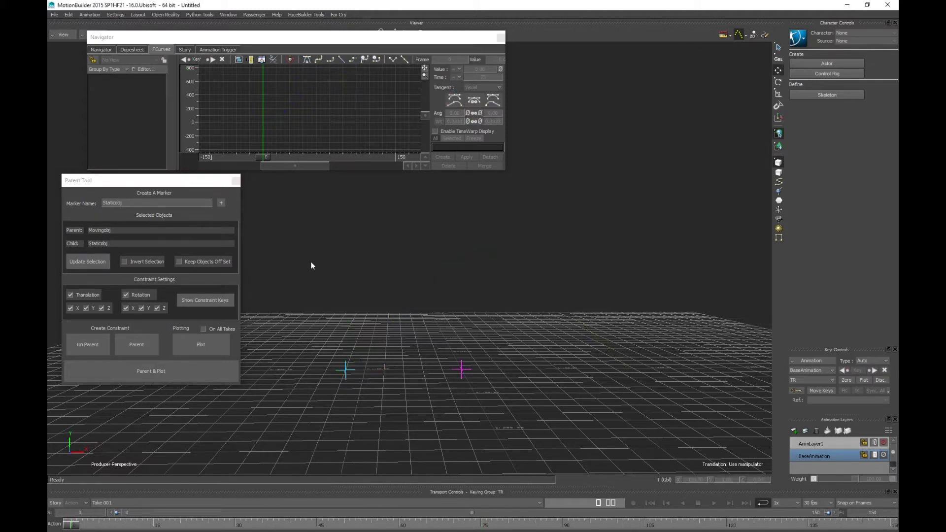
drag(311, 262, 513, 397)
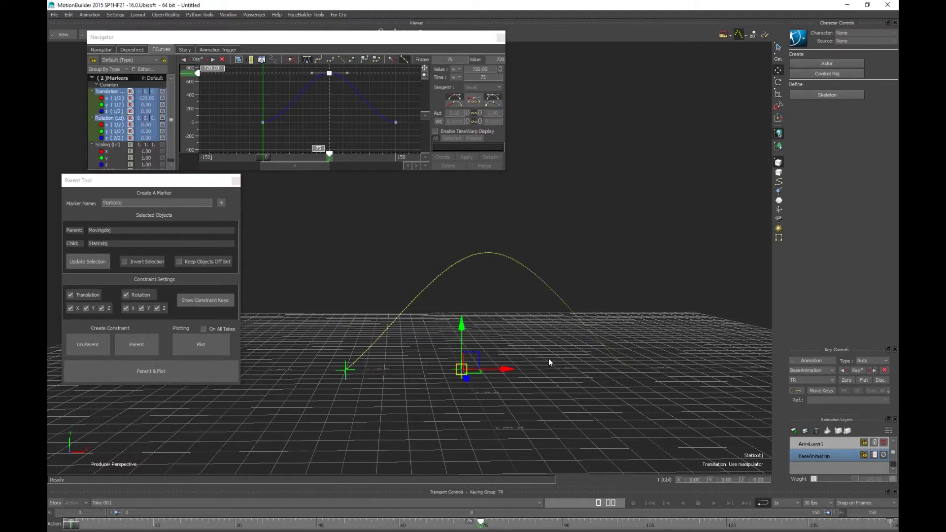
click(100, 262)
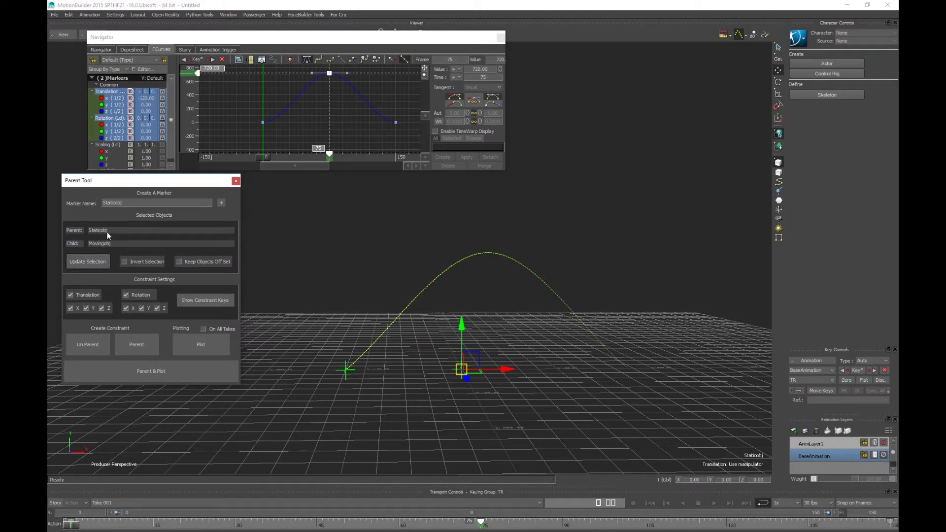
click(125, 262)
click(536, 380)
click(461, 369)
click(453, 348)
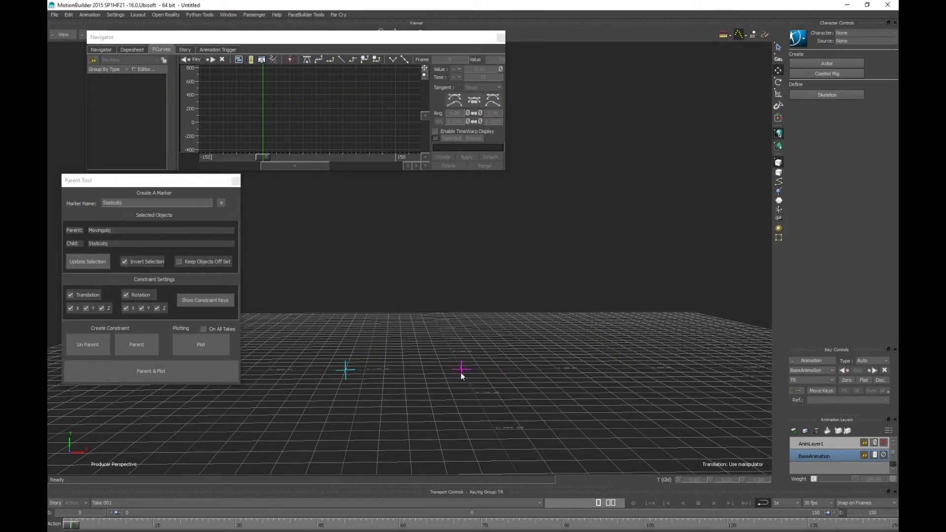
Step: Reselect both markers together and update the Parent Tool with Movingobj as parent and Staticobj as child
click(92, 262)
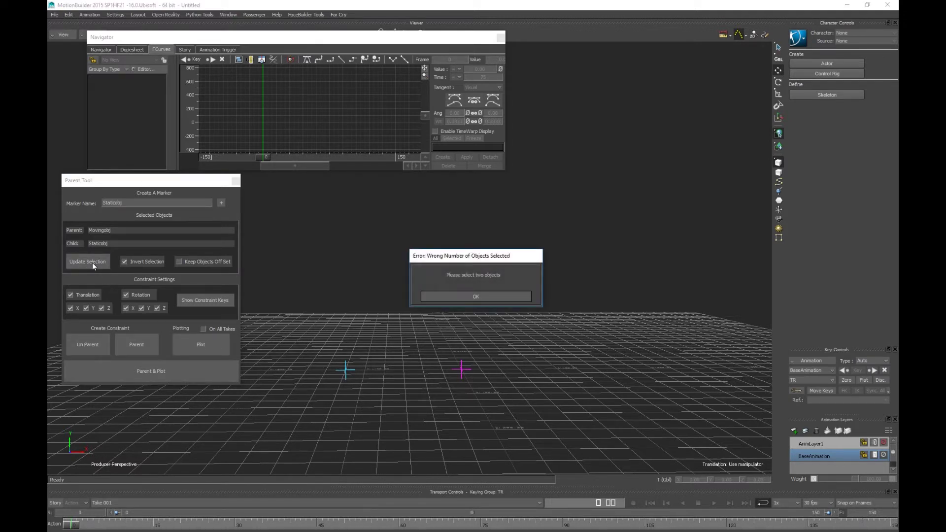
click(473, 295)
drag(543, 328, 314, 413)
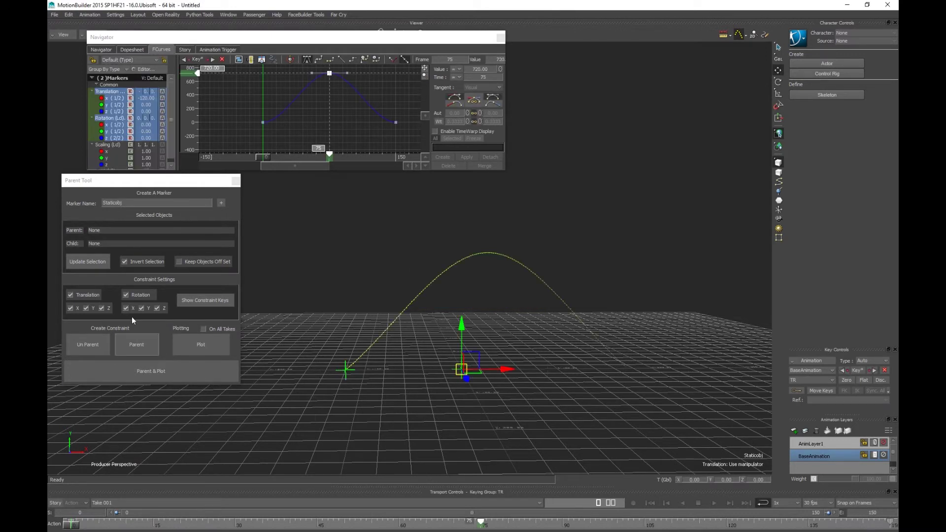
click(88, 265)
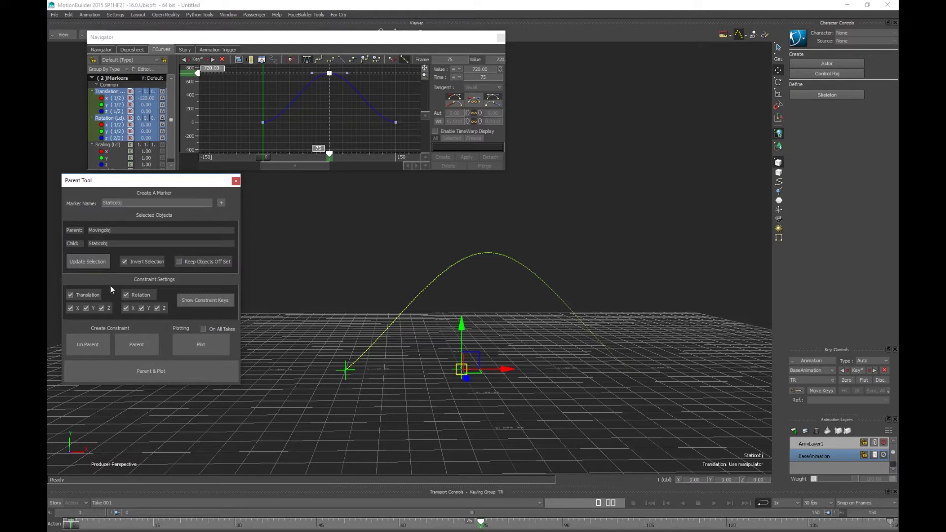
Step: Parent Staticobj to Movingobj without keeping the offset, and scrub the timeline to check that it follows
click(132, 348)
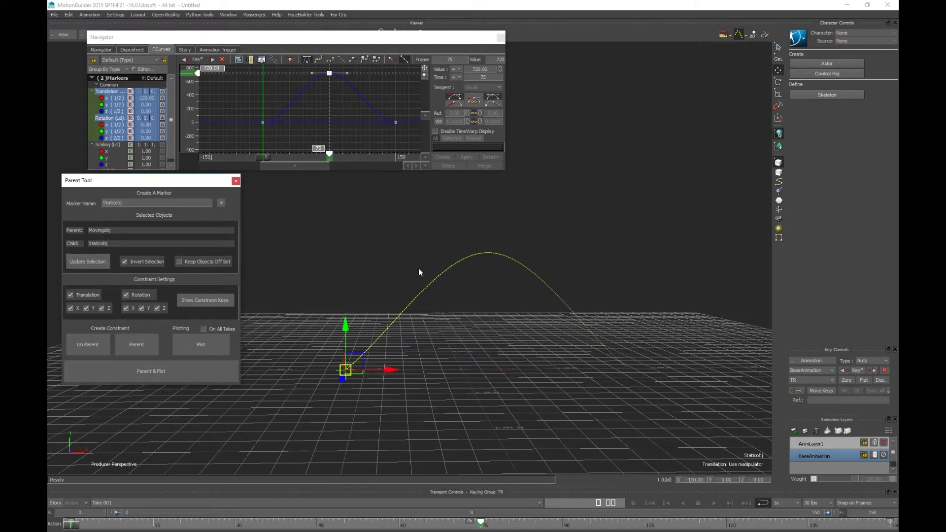
click(377, 348)
mouse_move(72, 524)
mouse_down()
mouse_move(891, 525)
mouse_move(209, 515)
mouse_up()
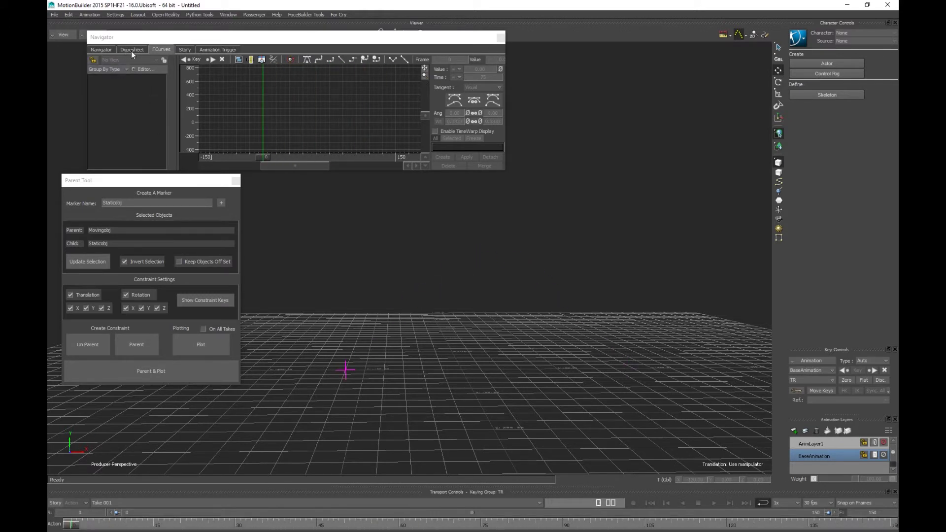
Step: Show the scene hierarchy in the Navigator, move its window aside, and select the generated constraint linking Staticobj to Movingobj
click(102, 50)
drag(254, 37, 422, 29)
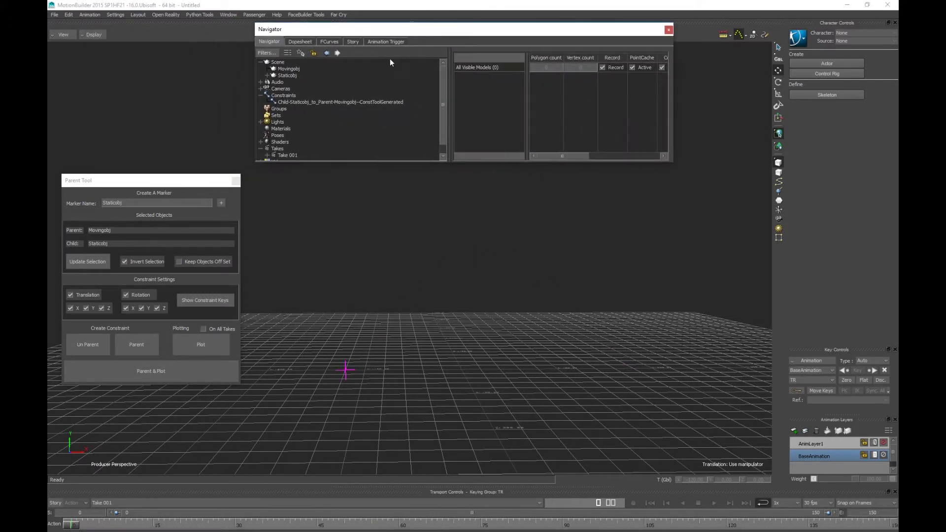
click(312, 102)
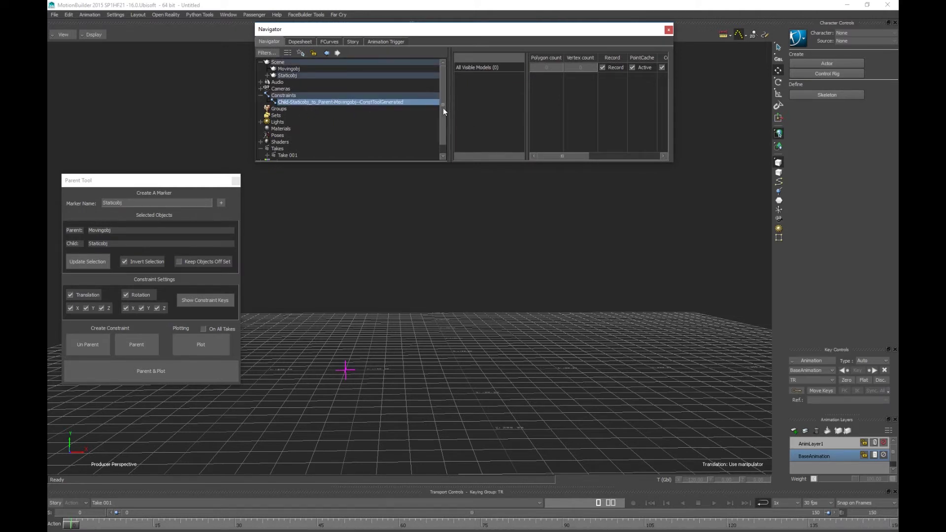
Step: Enlarge the Navigator window and its hierarchy area, and unparent Staticobj from Movingobj with the Parent Tool
drag(449, 108, 451, 107)
drag(410, 161, 407, 209)
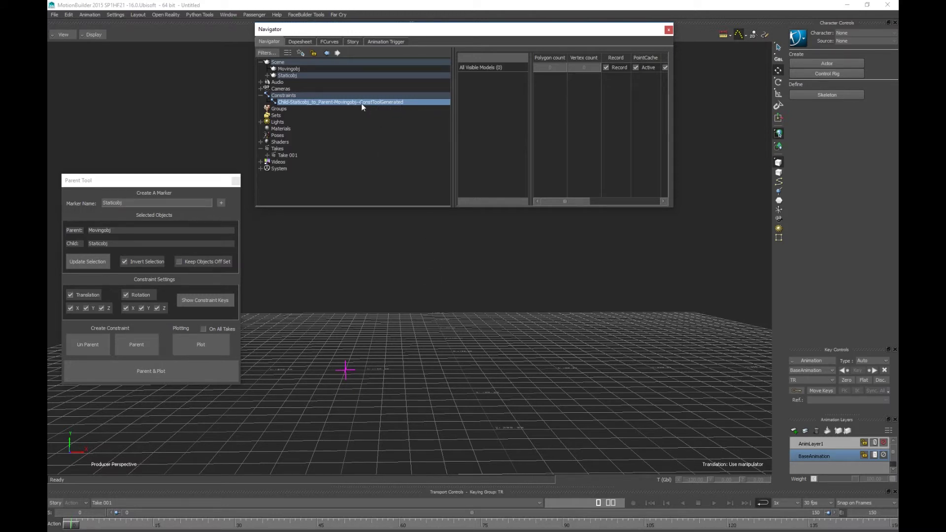
drag(130, 181, 131, 184)
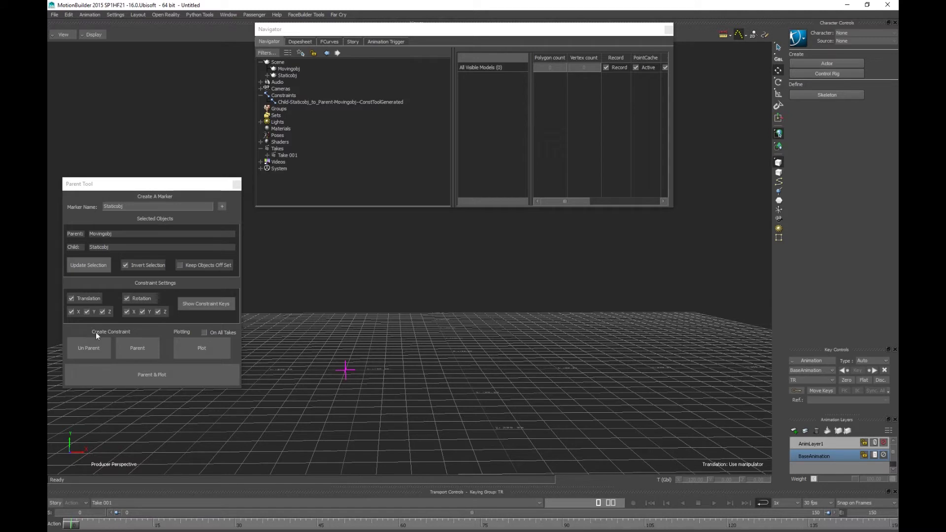
click(85, 348)
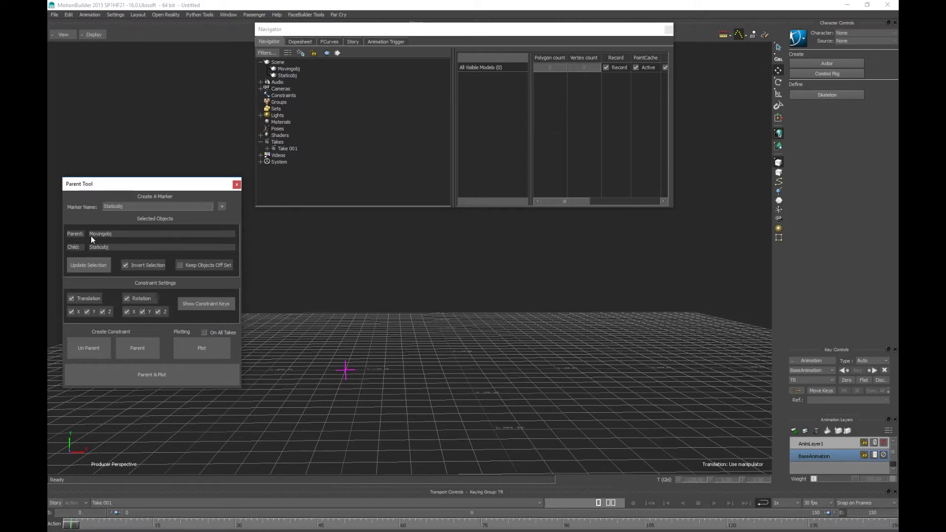
Step: Go to frame 37, select both markers, and update the Parent Tool with Movingobj as parent and Staticobj as child
click(345, 369)
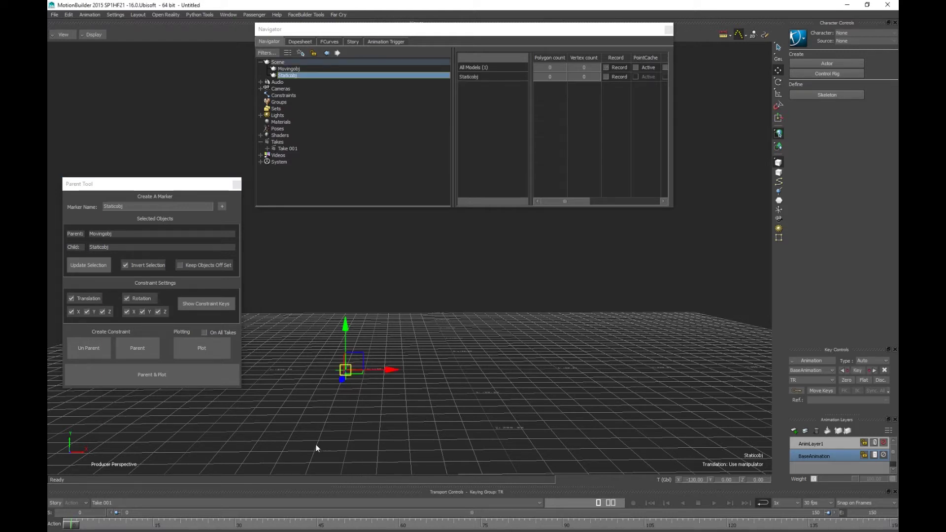
click(444, 436)
key(space)
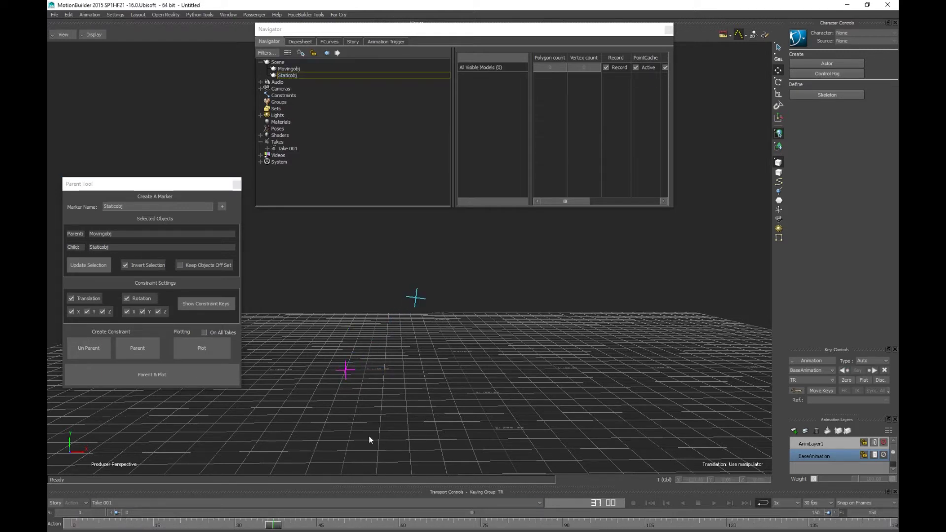
drag(286, 463, 456, 276)
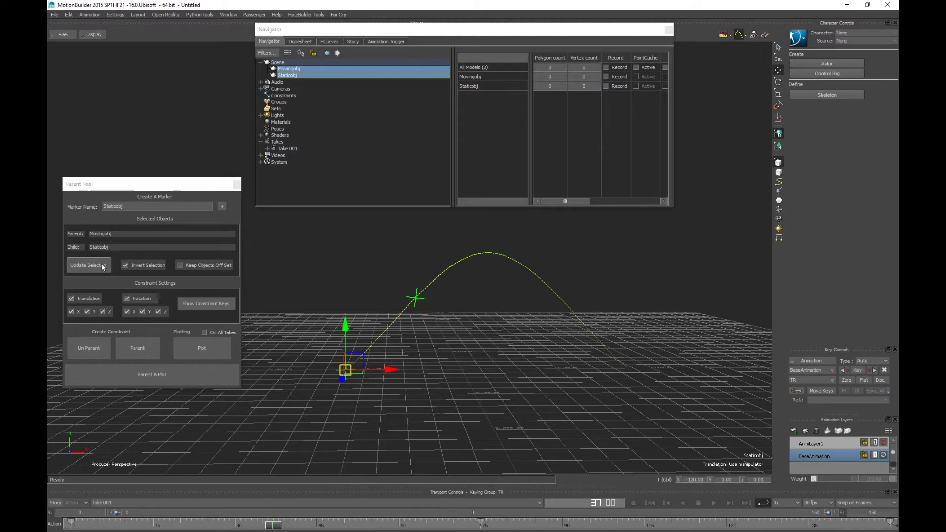
click(85, 266)
click(126, 266)
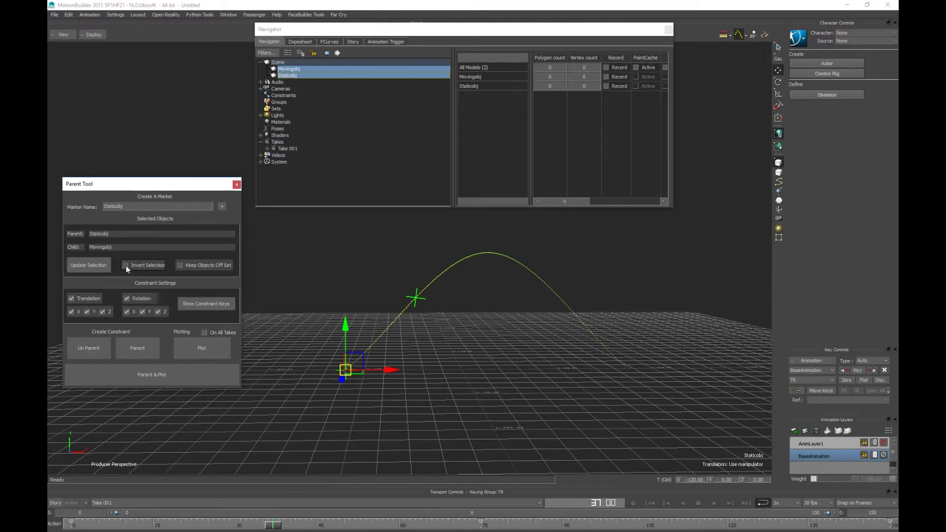
click(125, 265)
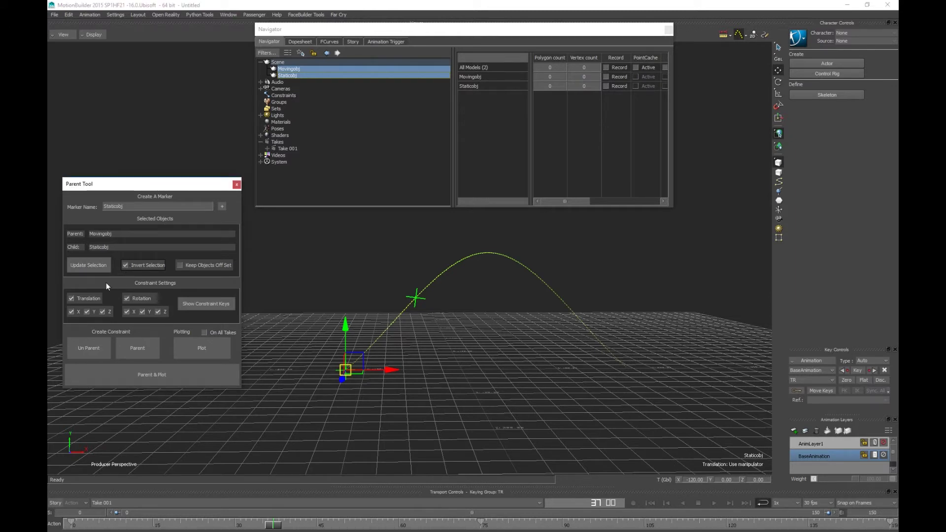
Step: Try constraining Movingobj to Staticobj with Invert Selection off, and remove that constraint with Un Parent
click(127, 347)
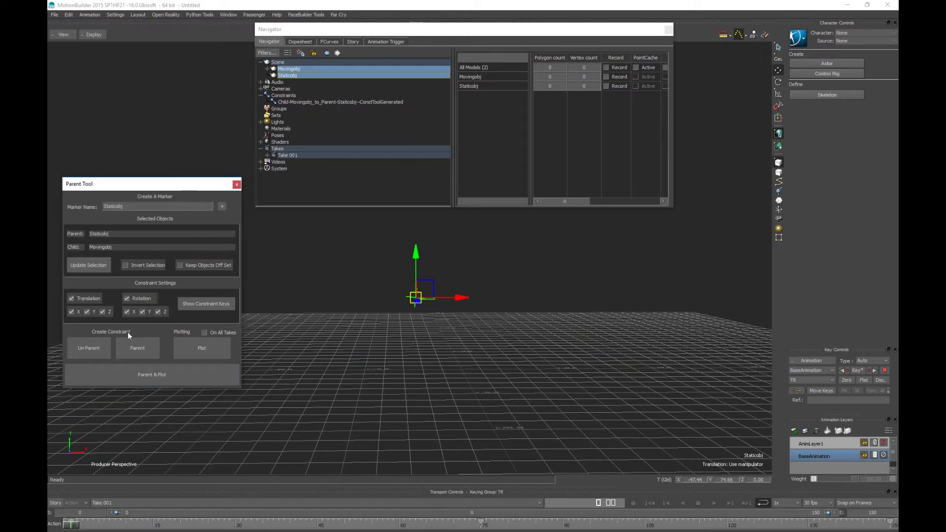
click(125, 265)
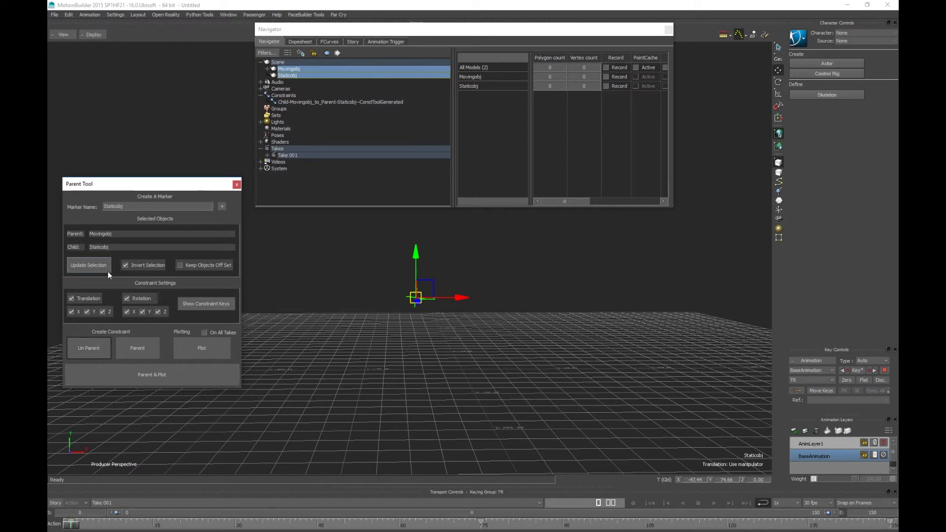
click(126, 265)
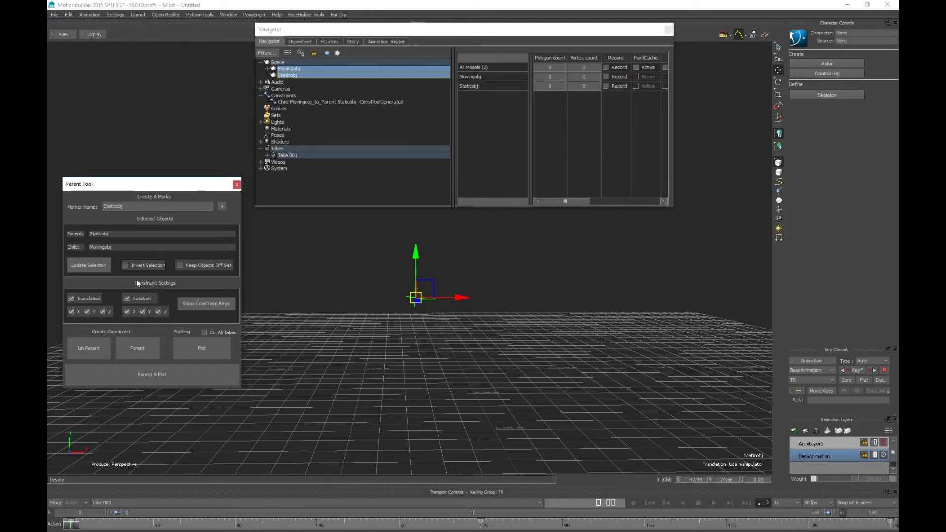
click(96, 348)
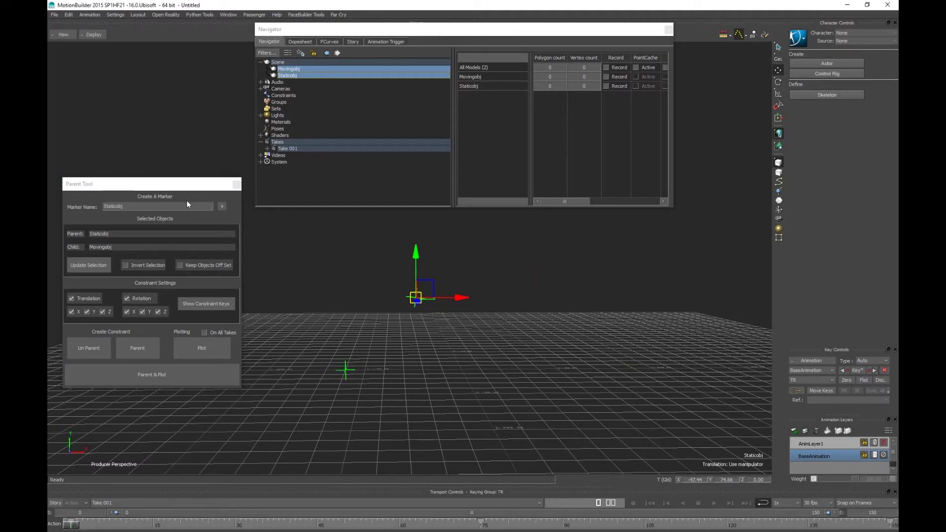
Step: Parent Staticobj to Movingobj with Invert Selection and Keep Objects Off Set enabled, constraining rotation only with Translation off
drag(164, 184, 166, 107)
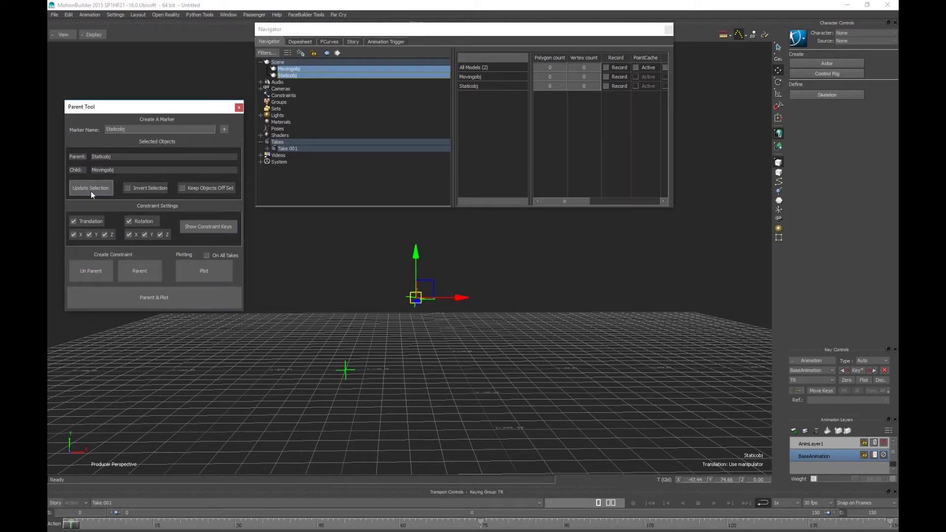
click(128, 187)
click(74, 221)
click(181, 187)
click(221, 301)
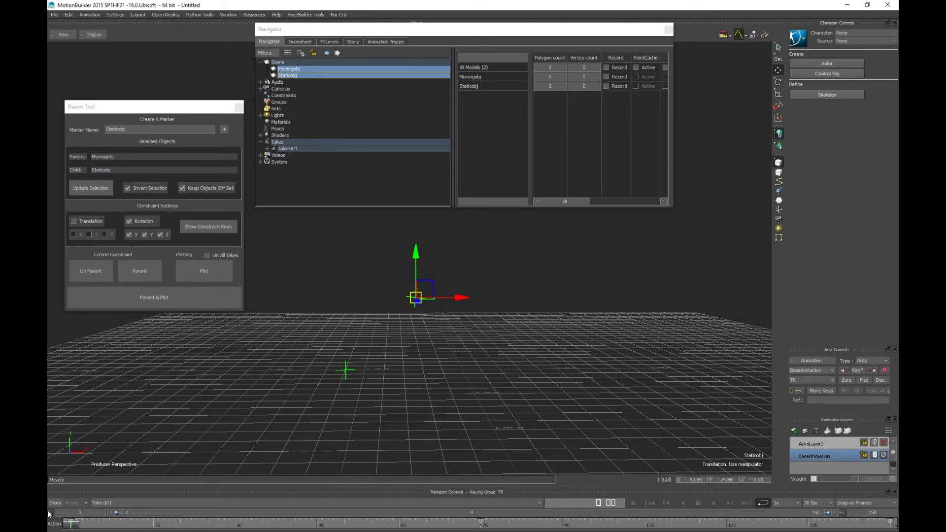
click(150, 271)
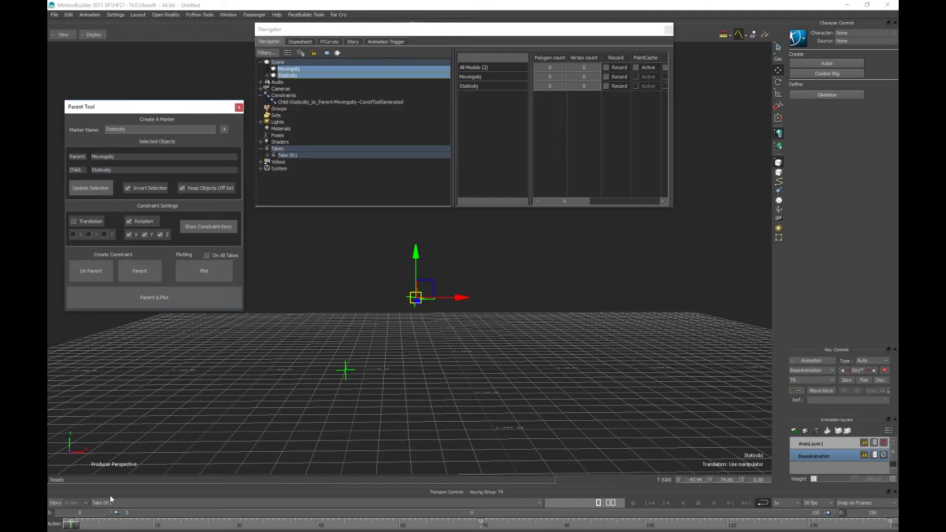
Step: Deselect the markers and scrub the whole timeline to check how Staticobj follows Movingobj's rotation
mouse_move(76, 527)
mouse_down()
mouse_move(890, 512)
mouse_move(182, 437)
mouse_up()
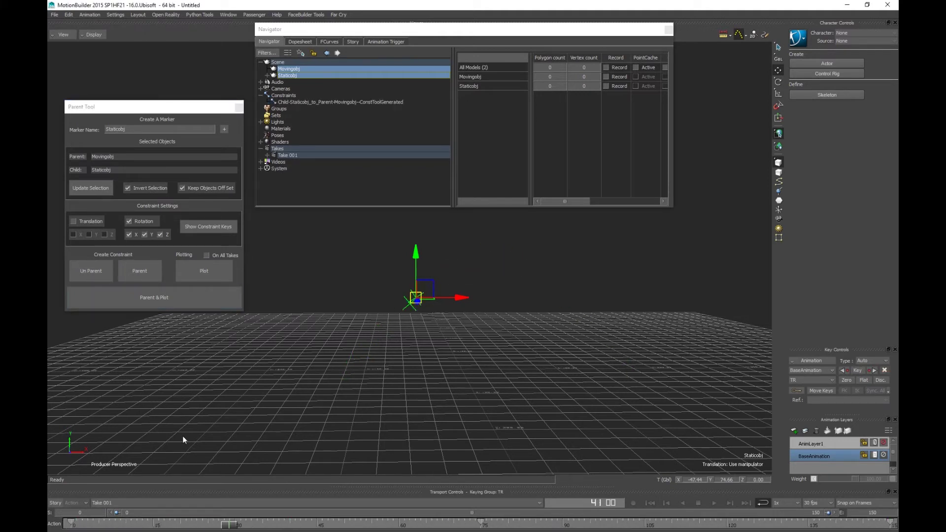
click(456, 324)
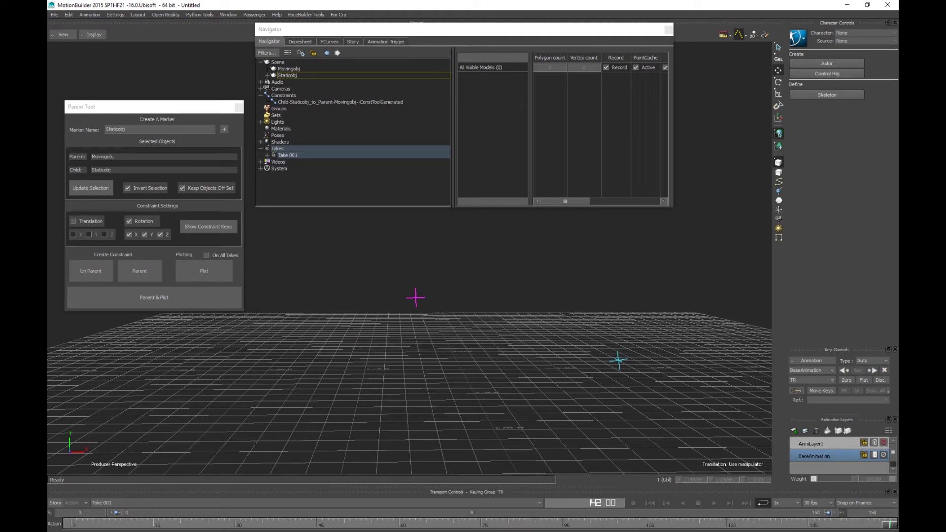
drag(889, 524, 71, 524)
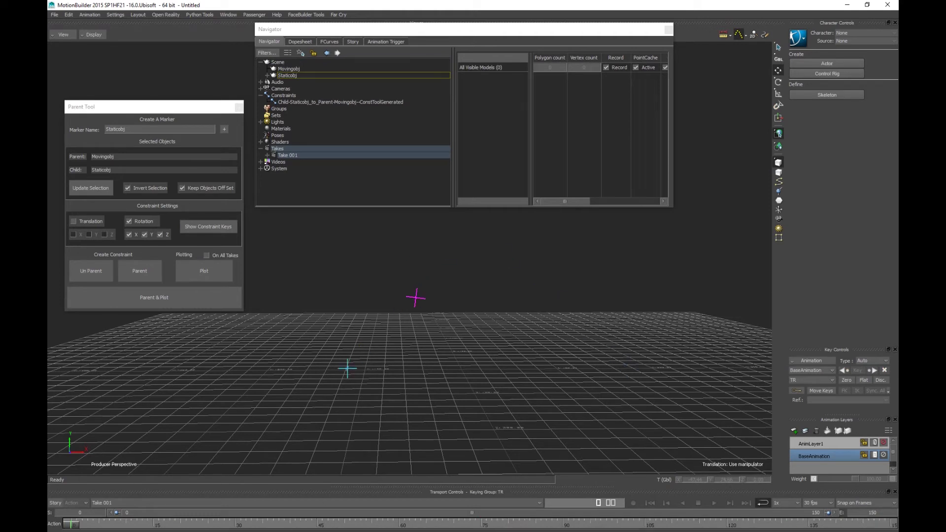
Step: Replace the constraint with a translation-only one from Movingobj to Staticobj without keeping the offset, and scrub to check the motion
click(89, 272)
click(84, 222)
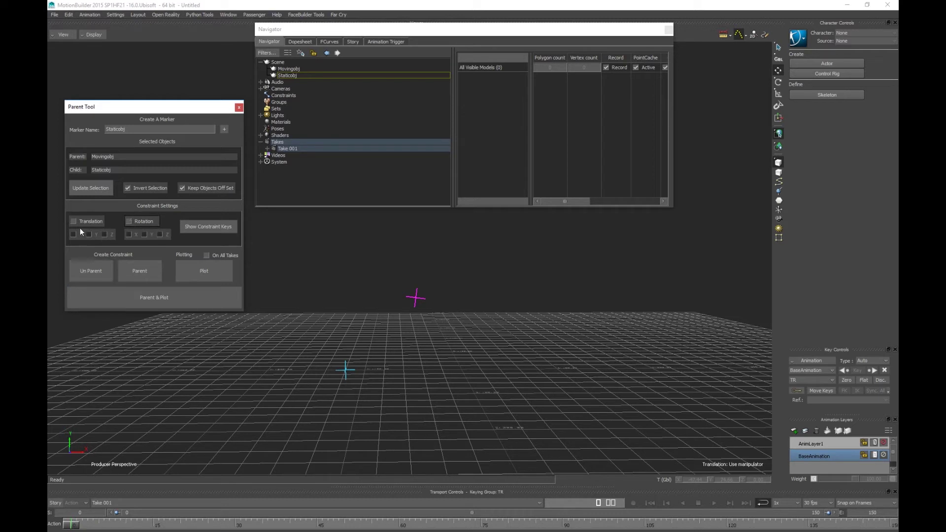
click(186, 189)
click(133, 273)
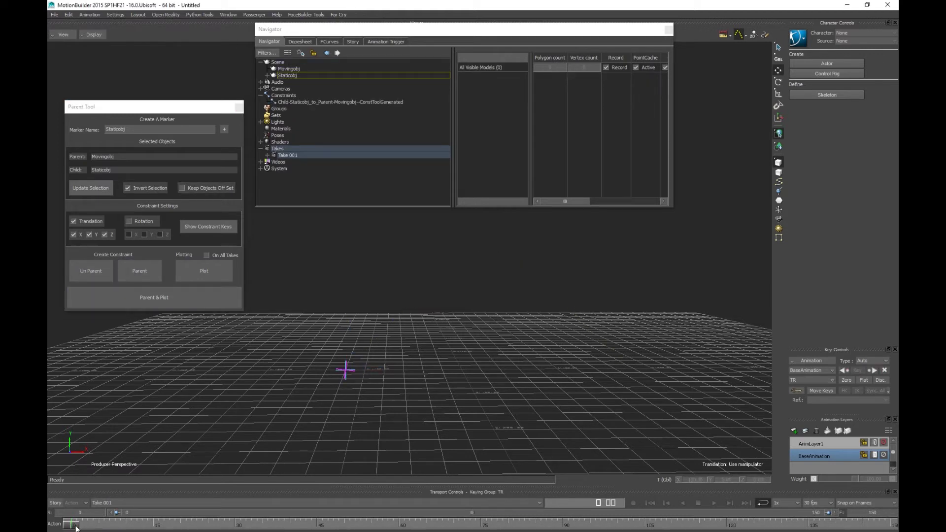
mouse_move(74, 524)
mouse_down()
mouse_move(791, 524)
mouse_move(262, 524)
mouse_move(325, 483)
mouse_move(684, 497)
mouse_move(71, 498)
mouse_up()
mouse_move(382, 400)
ctrl+mouse_down()
mouse_move(424, 391)
mouse_move(393, 418)
mouse_move(413, 413)
mouse_move(404, 410)
ctrl+mouse_up()
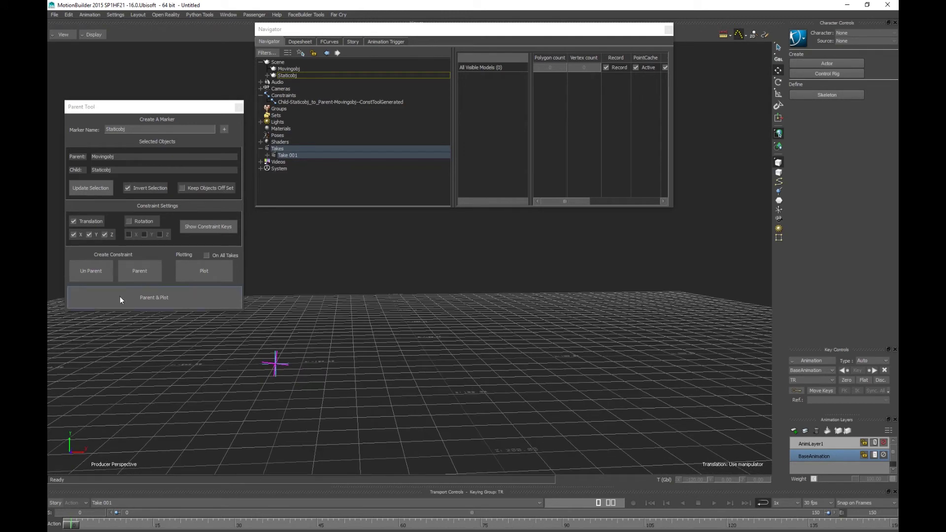
Step: Enable Rotation in the Parent Tool and open the settings of the generated constraint from the Navigator
click(129, 222)
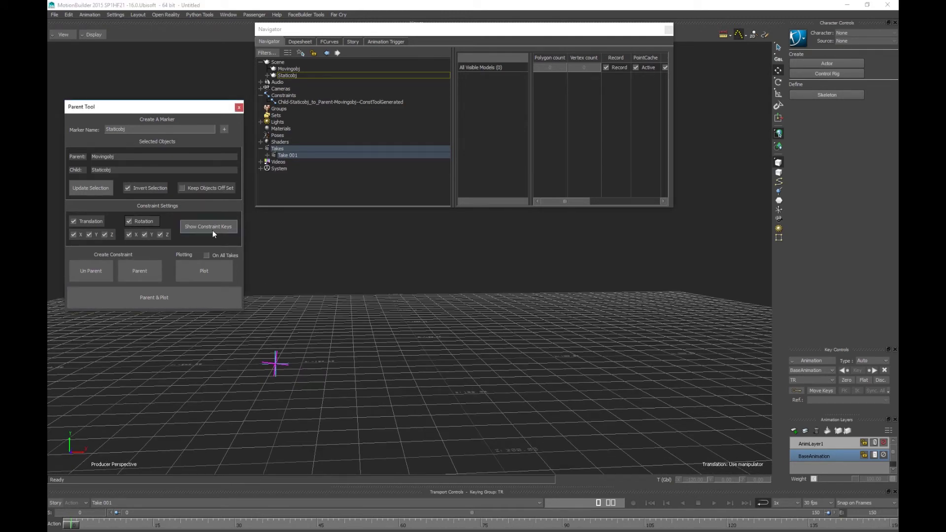
click(295, 102)
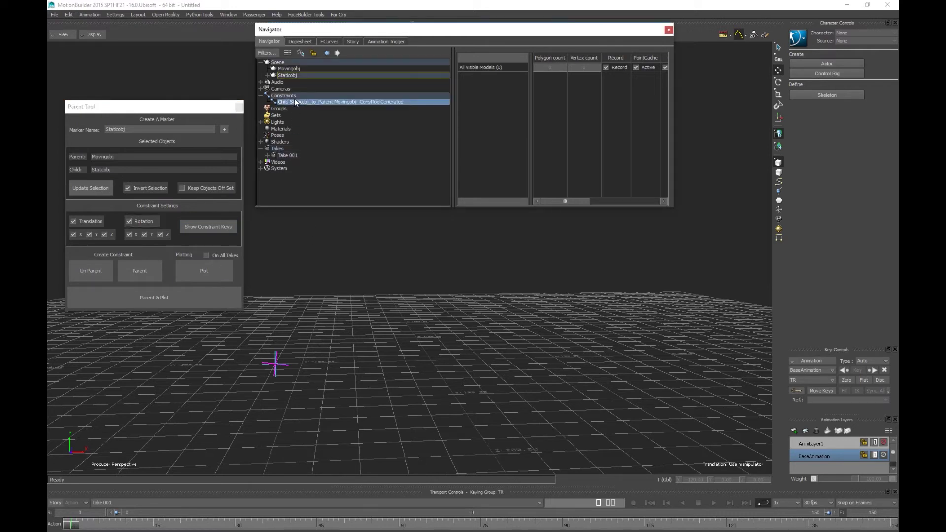
double_click(391, 102)
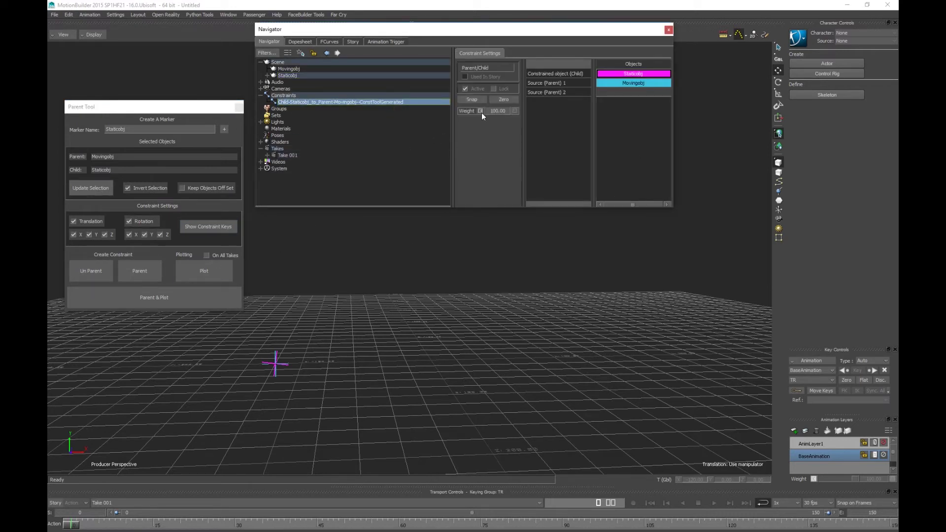
Step: Key the constraint weight at 0 on frame 0 and 100 on frame 30, and check the blend at frame 15
drag(500, 112, 427, 115)
mouse_move(71, 524)
mouse_down()
mouse_move(284, 524)
mouse_move(234, 524)
mouse_up()
drag(499, 111, 586, 111)
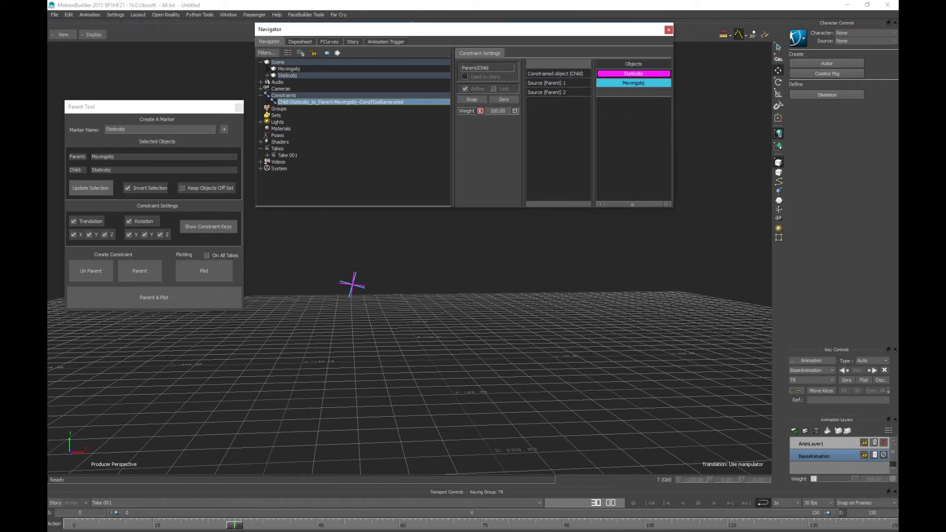
click(156, 524)
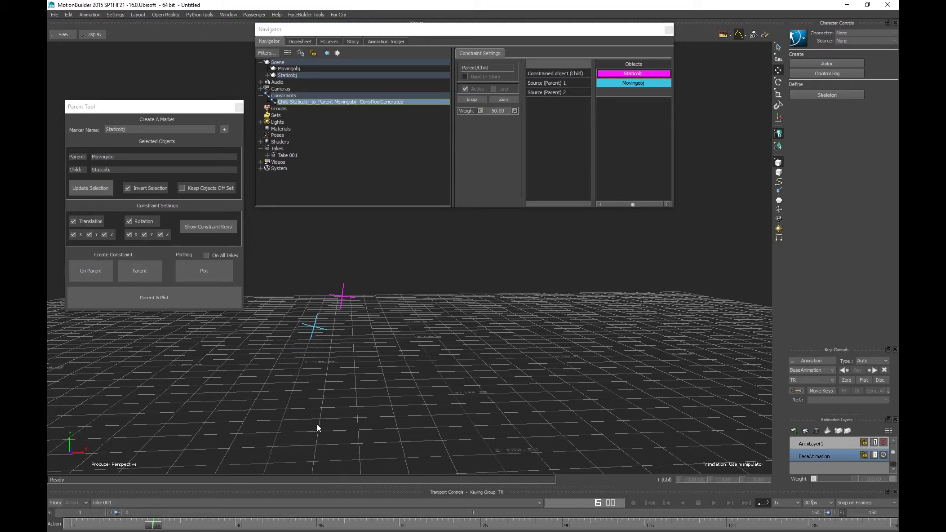
Step: Show the constraint keys in the timeline and move the two weight keys to frame 19 and about frame 45
click(196, 231)
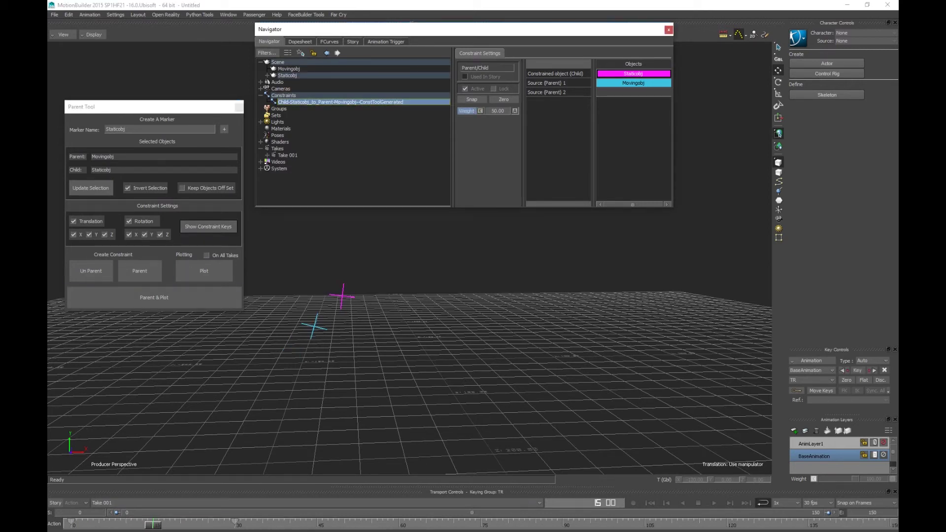
mouse_move(150, 528)
mouse_down()
mouse_move(78, 527)
mouse_move(241, 526)
mouse_move(74, 523)
mouse_move(176, 523)
mouse_up()
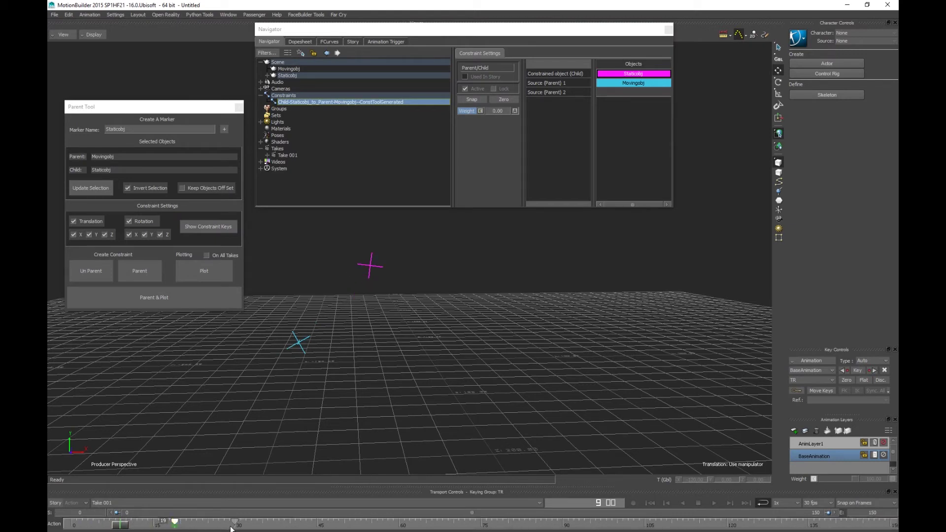
drag(234, 523, 318, 529)
Step: Add a weight key of 100 at frame 114 and one of 0 at the timeline's end, and return to frame 0
mouse_move(123, 528)
mouse_down()
mouse_move(788, 526)
mouse_move(693, 526)
mouse_up()
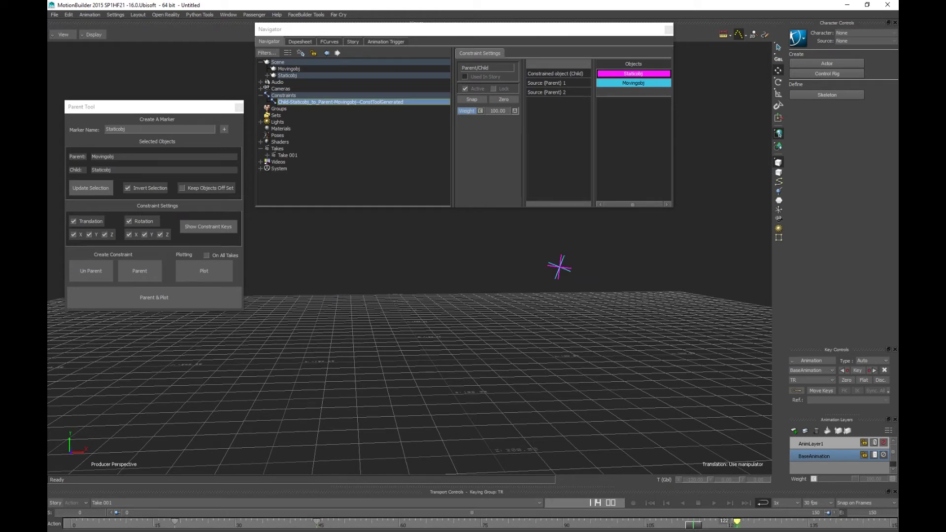
key(space)
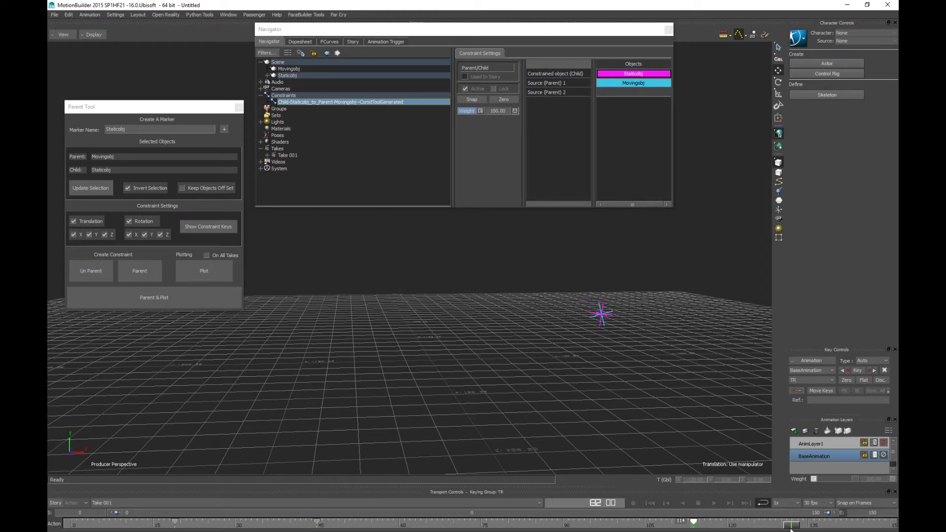
drag(498, 112, 476, 114)
drag(890, 524, 71, 525)
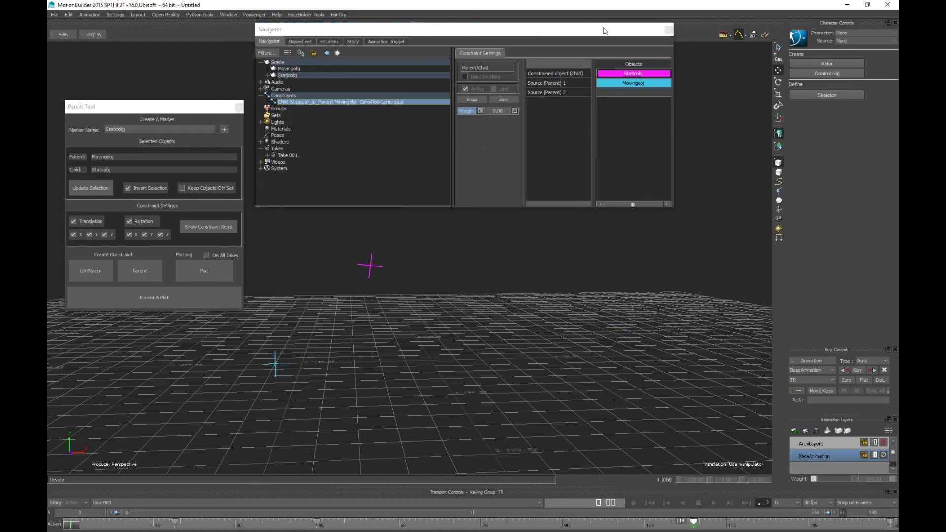
Step: Move the Navigator clear of the markers and scrub the whole timeline to check Staticobj's motion under the animated constraint weight
drag(570, 31, 756, 50)
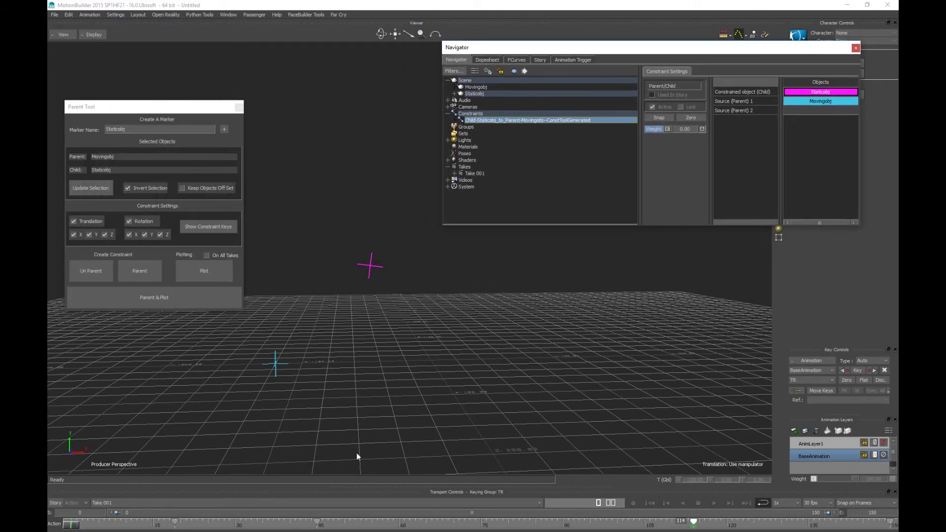
mouse_move(356, 452)
ctrl+mouse_down()
mouse_move(427, 407)
mouse_move(419, 431)
ctrl+mouse_up()
drag(73, 525, 300, 526)
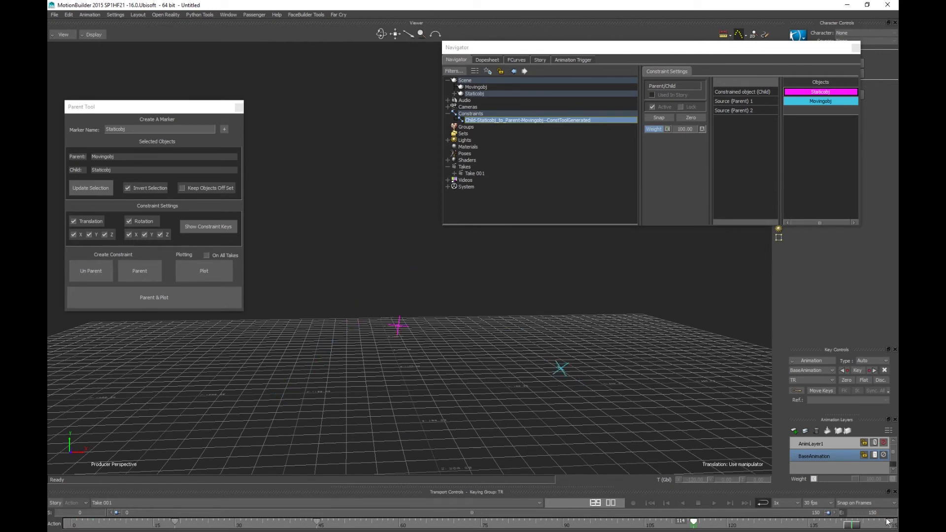
drag(886, 518, 72, 485)
ctrl+drag(418, 322, 381, 331)
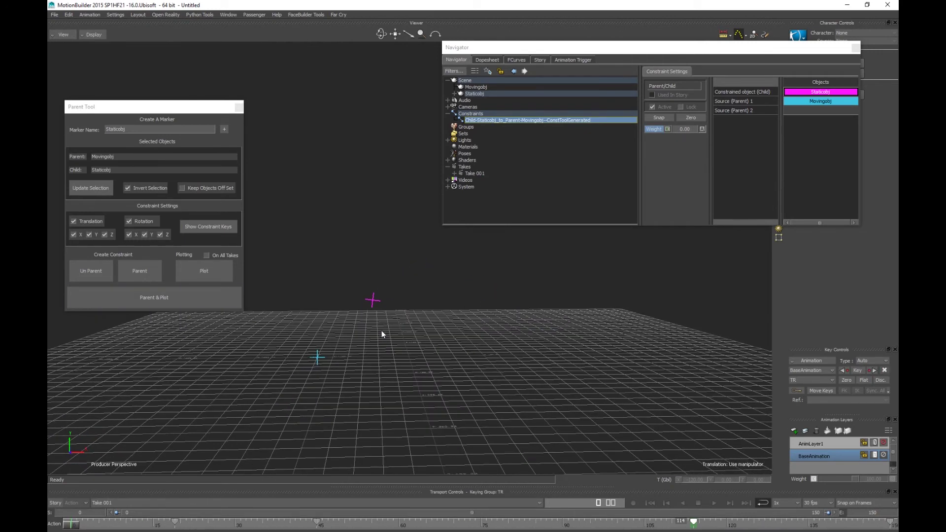
scroll(382, 334, up, 2)
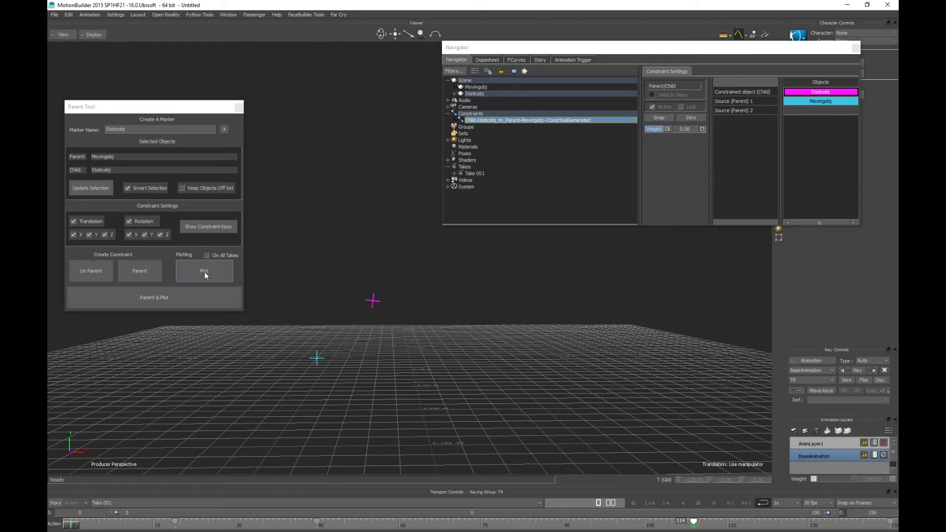
Step: Deselect the constraint and create Take 002 with the data copied from Take 001
click(517, 145)
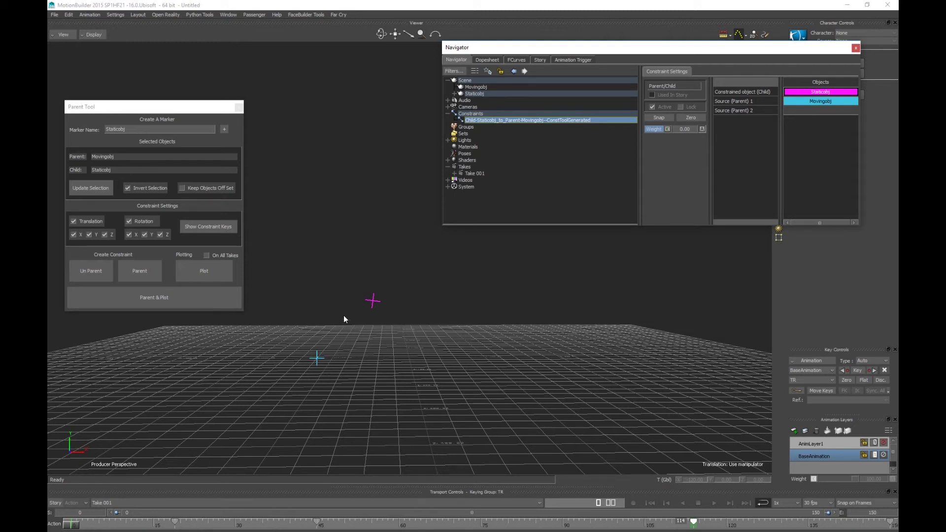
click(370, 301)
click(249, 244)
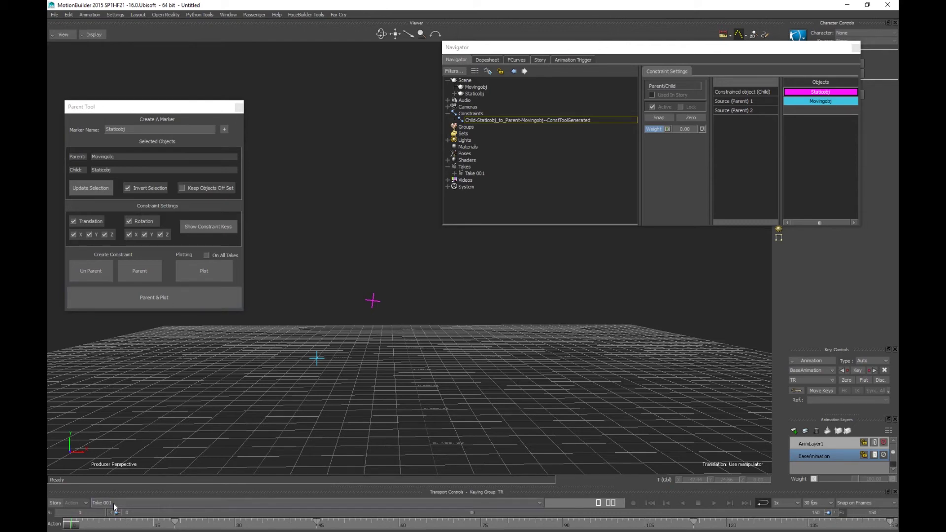
scroll(445, 384, down, 3)
ctrl+shift+drag(445, 380, 441, 389)
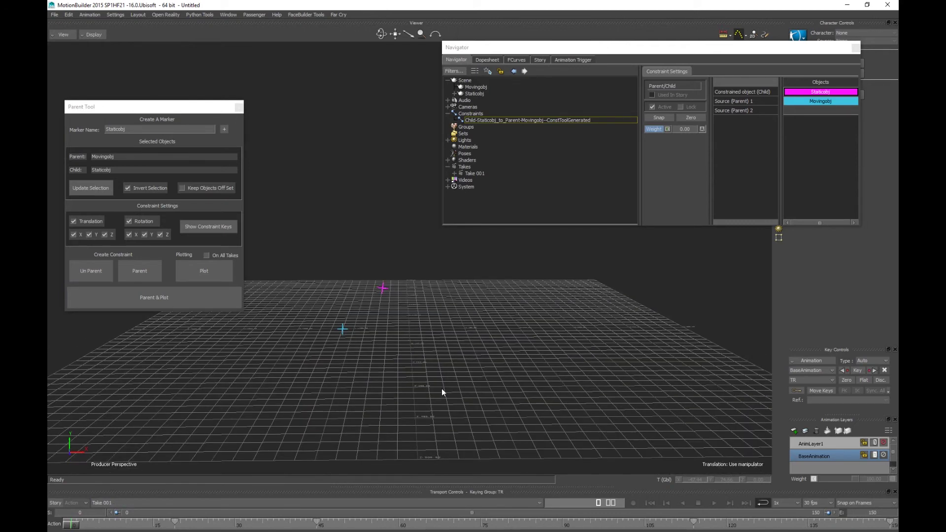
click(150, 502)
click(121, 519)
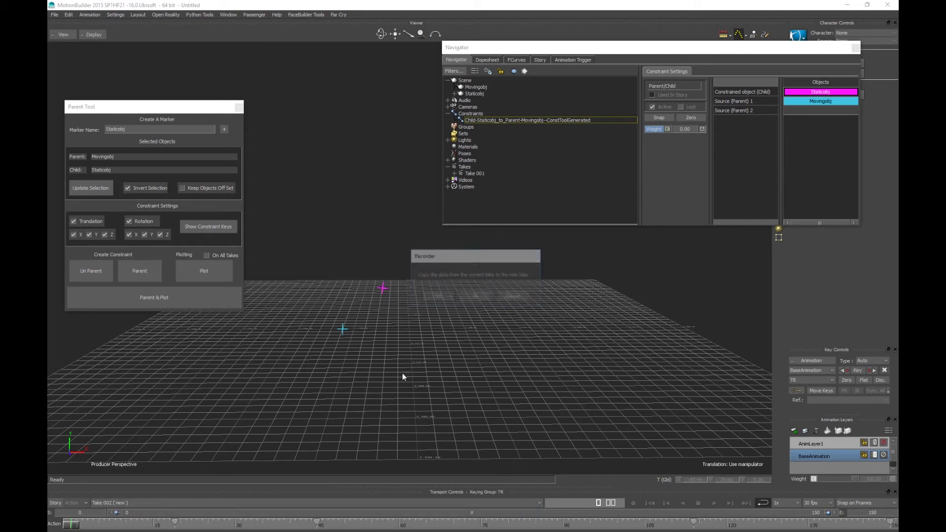
click(447, 294)
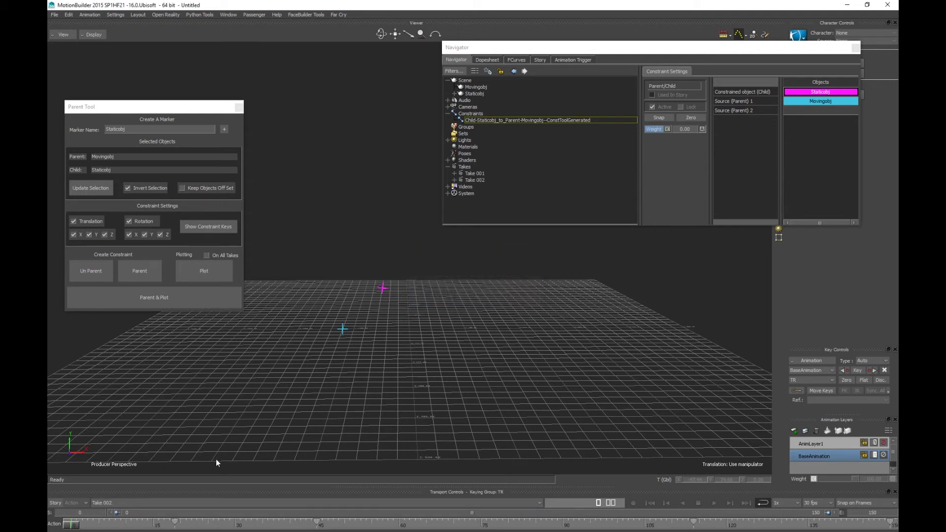
Step: Create Take 003 with the current take's data copied into it, and switch back to Take 001
click(118, 504)
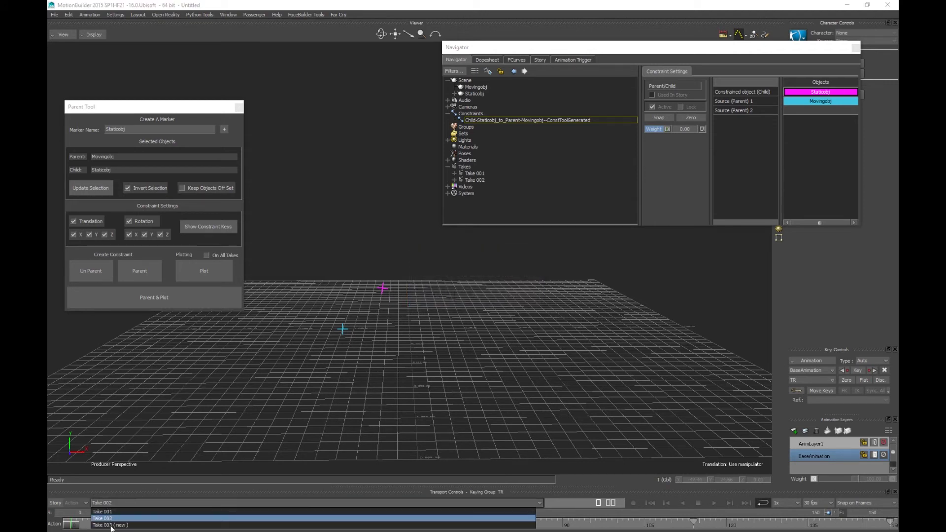
click(109, 525)
click(432, 295)
ctrl+shift+drag(471, 363, 448, 377)
click(112, 502)
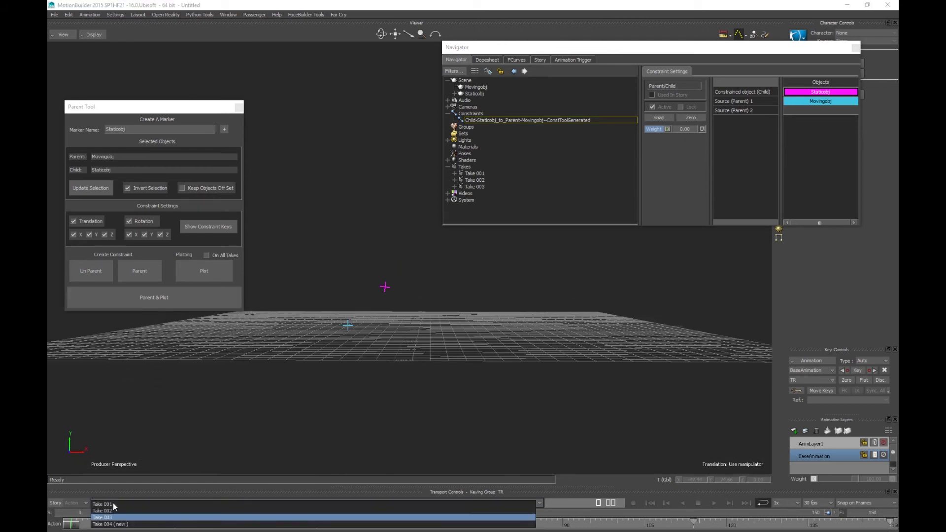
click(112, 503)
Step: Plot the weighted constraint onto Staticobj in Take 001 and scrub the timeline to check the motion
mouse_move(72, 525)
mouse_down()
mouse_move(889, 526)
mouse_move(71, 525)
mouse_up()
ctrl+shift+drag(378, 315, 378, 354)
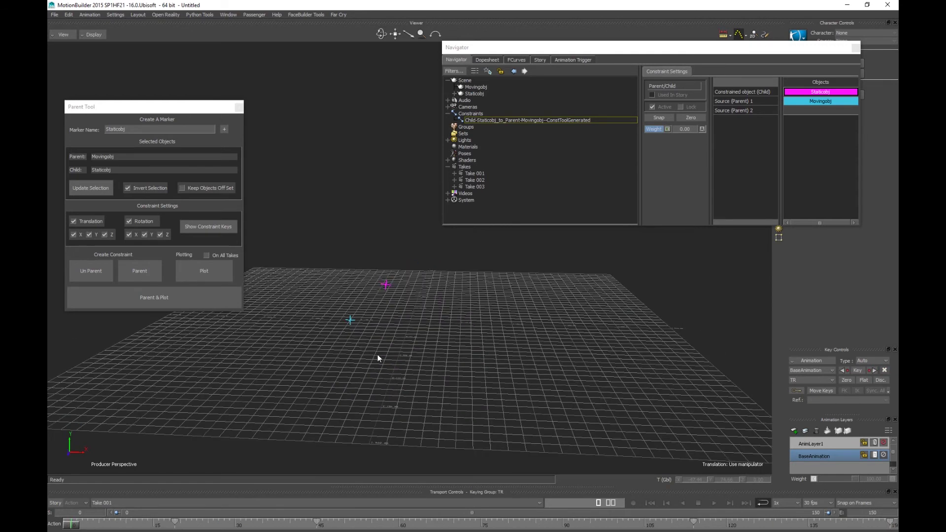
click(203, 269)
mouse_move(68, 525)
mouse_down()
mouse_move(889, 525)
mouse_move(176, 463)
mouse_move(890, 462)
mouse_move(61, 454)
mouse_up()
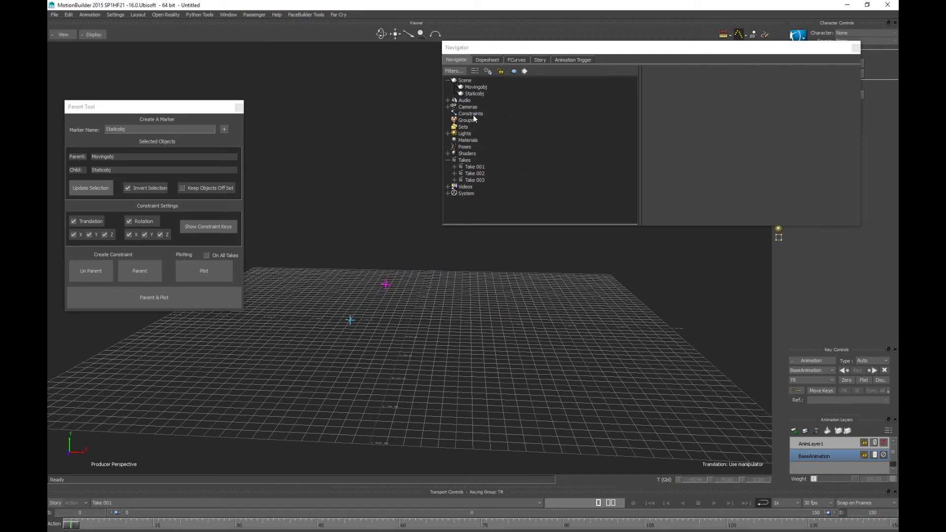
Step: Select Staticobj and examine its plotted trajectory in Take 001, scrubbing the timeline, and clear the selection
click(386, 284)
ctrl+shift+drag(421, 404, 405, 407)
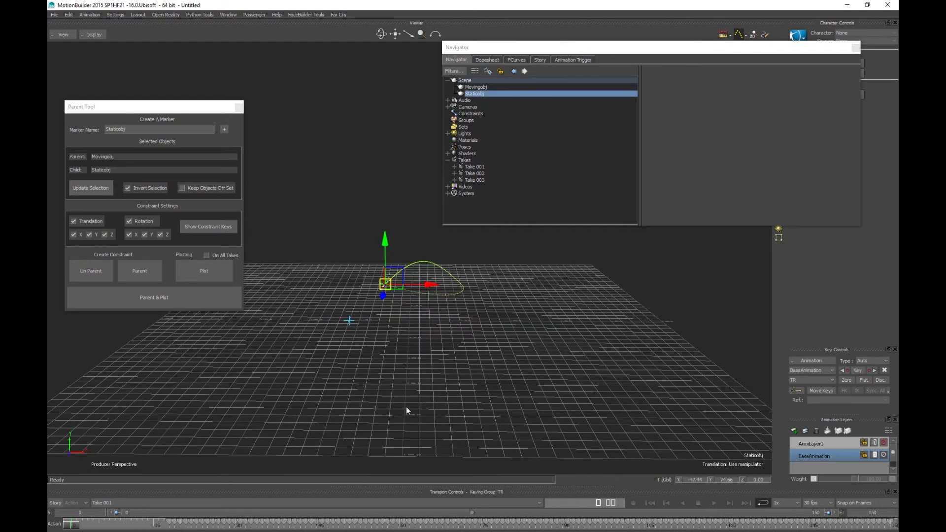
mouse_move(69, 525)
mouse_down()
mouse_move(889, 522)
mouse_move(420, 515)
mouse_move(69, 525)
mouse_up()
click(424, 386)
ctrl+drag(425, 387, 441, 369)
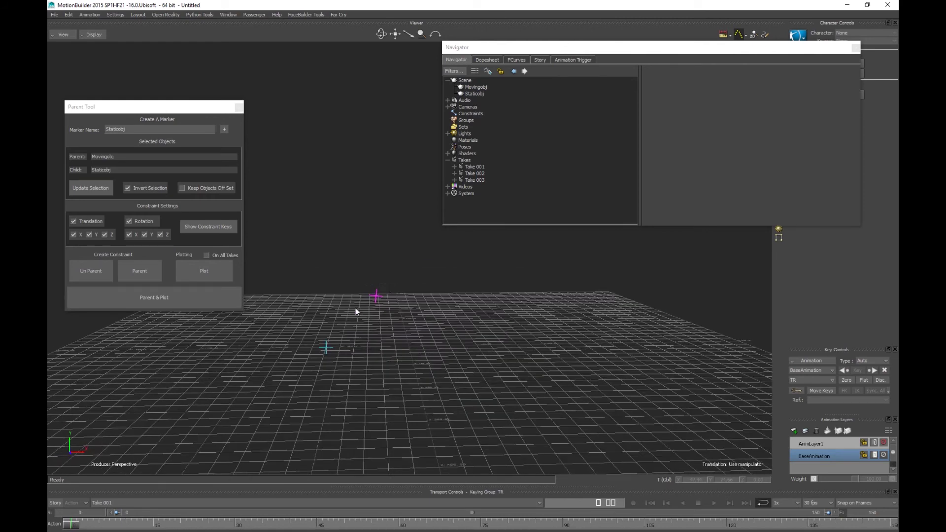
click(376, 294)
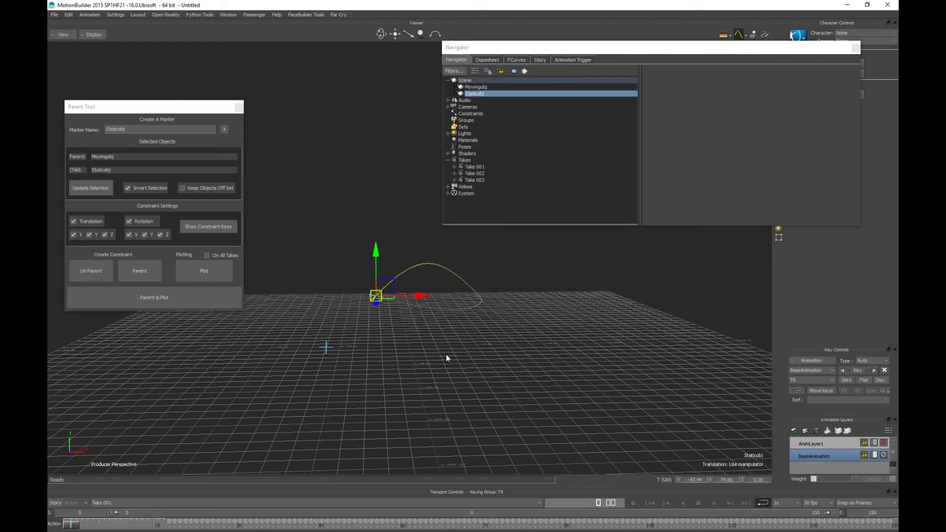
ctrl+shift+drag(446, 356, 456, 373)
click(456, 374)
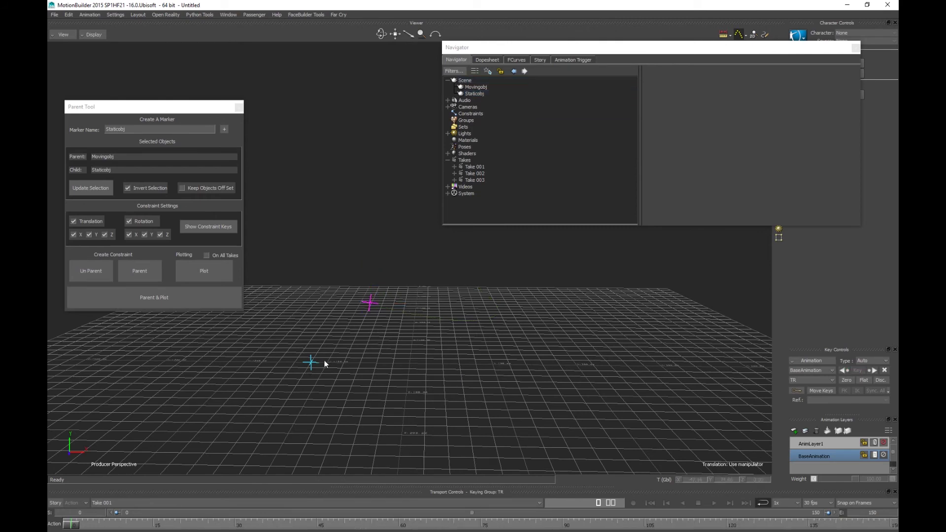
Step: Switch to Take 002, scrub it, and parent Staticobj to Movingobj without keeping the offset
click(121, 502)
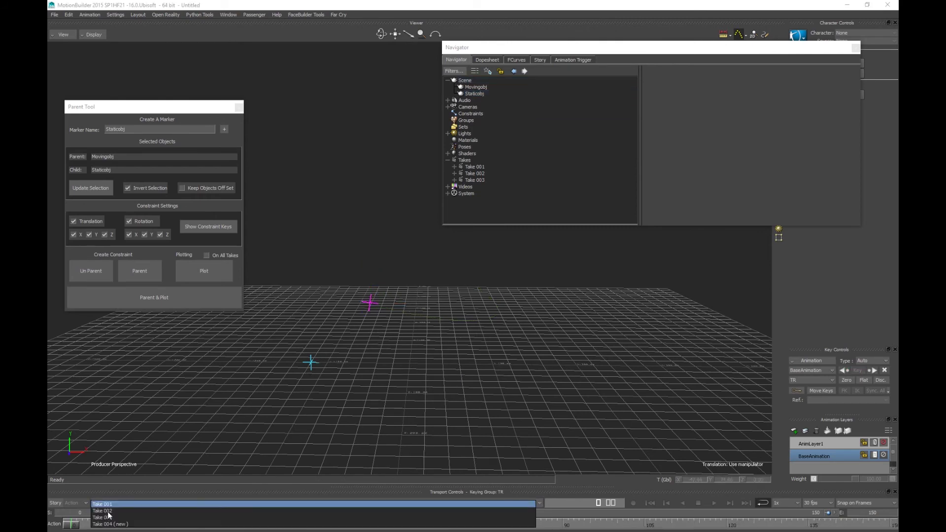
click(108, 512)
mouse_move(74, 525)
mouse_down()
mouse_move(876, 527)
mouse_move(70, 526)
mouse_up()
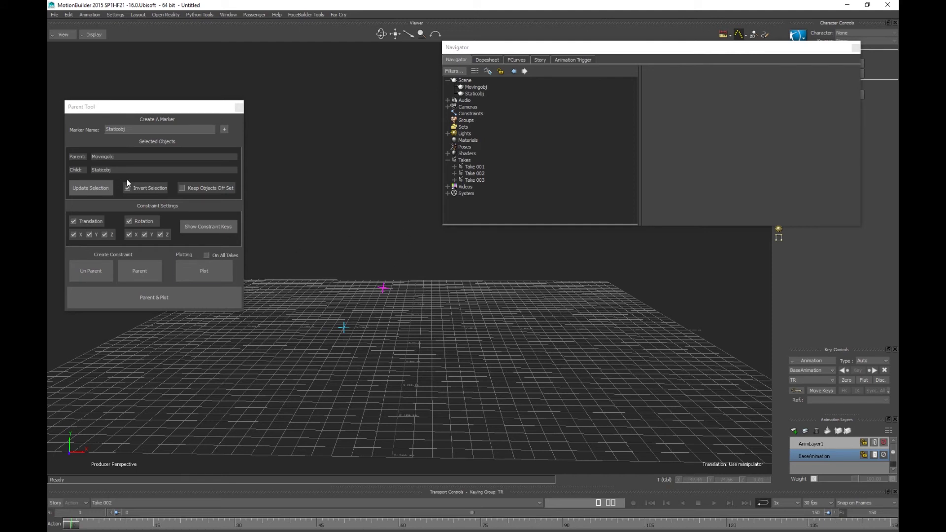
click(97, 190)
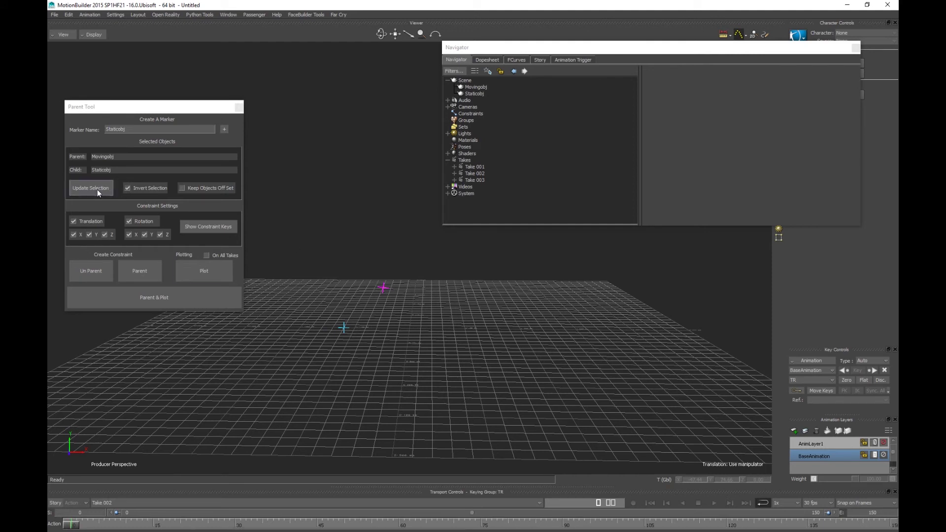
click(134, 276)
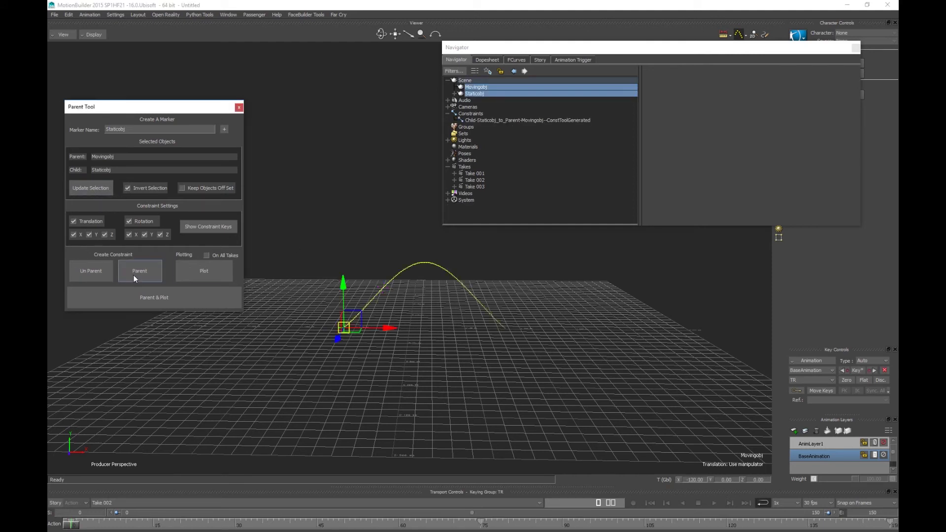
Step: Enable plotting on all takes and unparent Staticobj from Movingobj
click(207, 255)
click(204, 276)
click(89, 270)
Step: Switch to Take 001 and scrub back to frame 0 to check Staticobj's plotted motion
click(121, 503)
click(121, 504)
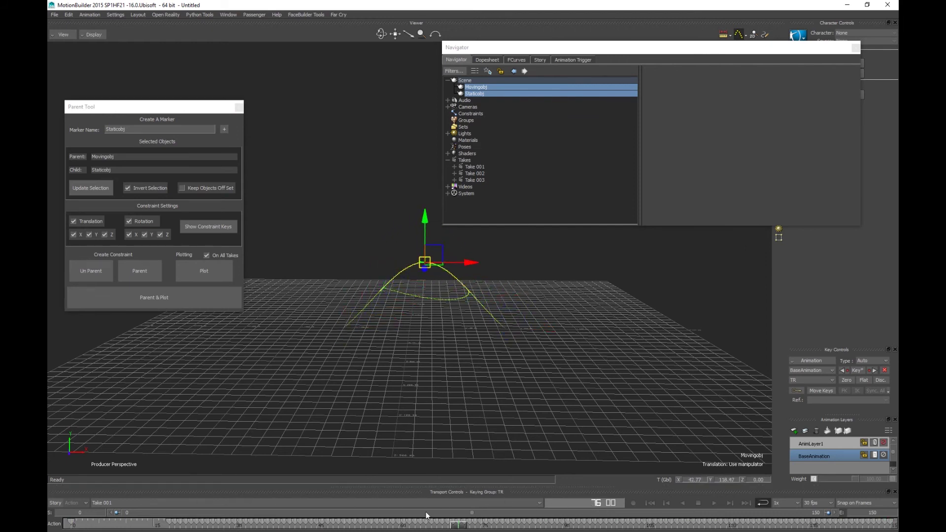
drag(427, 523, 71, 523)
scroll(290, 428, down, 3)
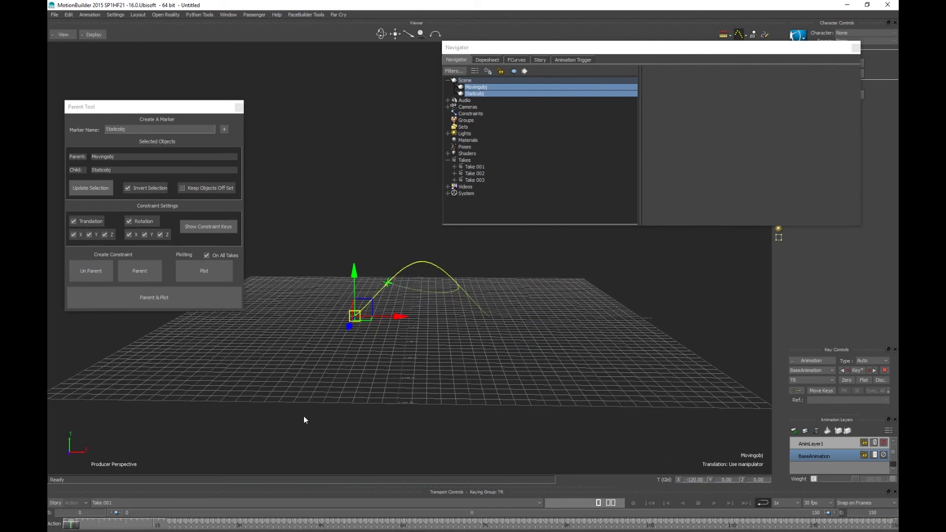
ctrl+shift+drag(304, 416, 301, 398)
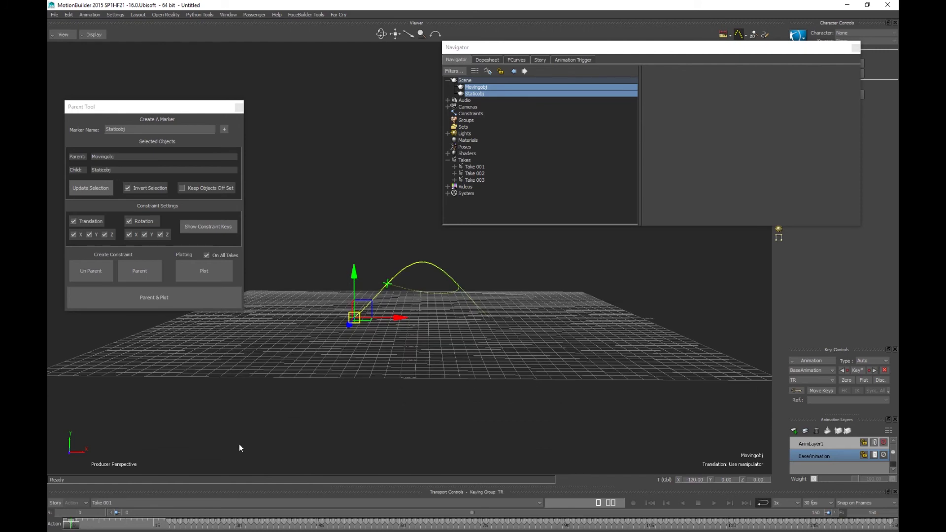
Step: Switch to Take 002, parent Staticobj to Movingobj again without offset, and scrub to check that it follows
click(104, 502)
click(110, 515)
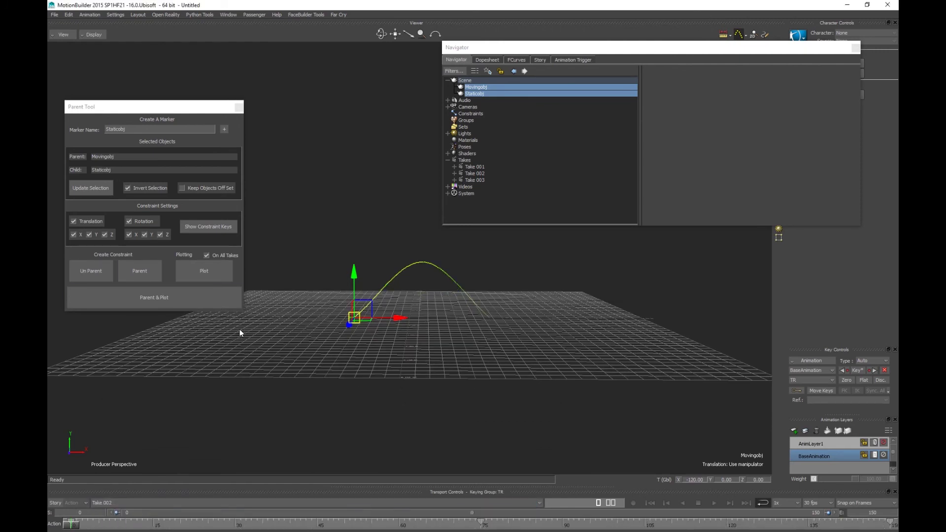
ctrl+shift+drag(240, 329, 280, 339)
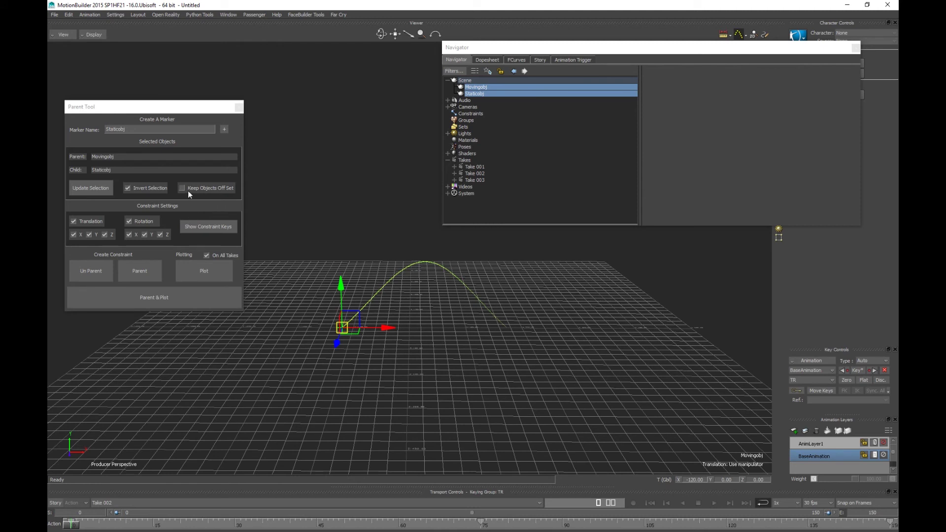
click(138, 274)
mouse_move(74, 524)
mouse_down()
mouse_move(703, 524)
mouse_move(71, 524)
mouse_up()
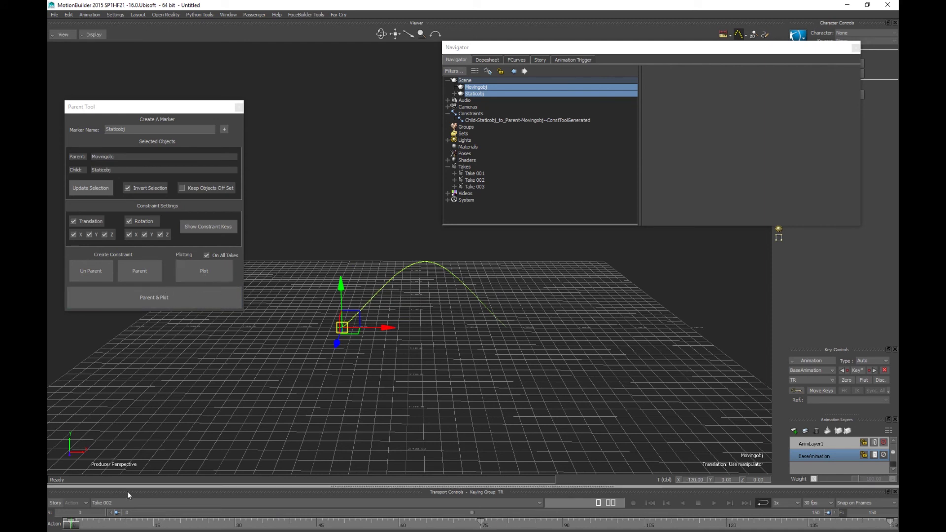
click(110, 503)
click(197, 426)
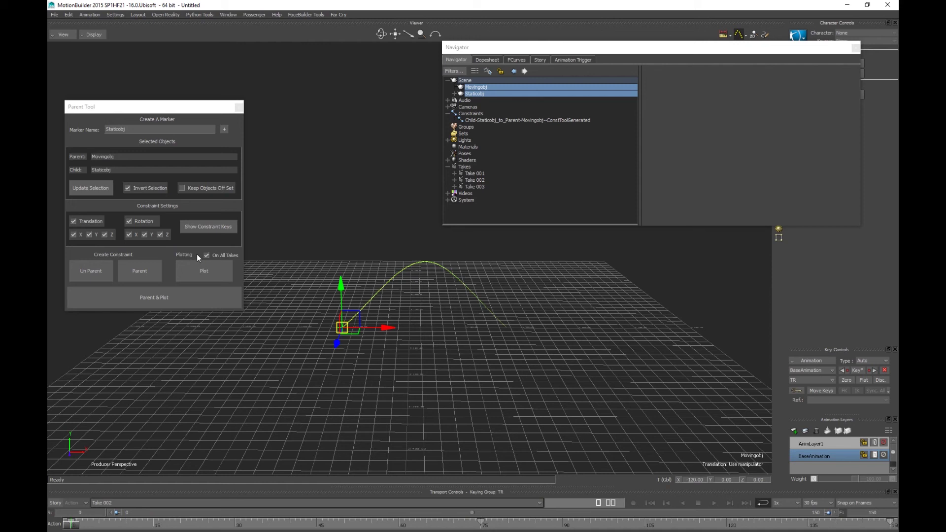
Step: Make Take 001 the current take from the Navigator and plot Staticobj's constraint on all takes
click(485, 173)
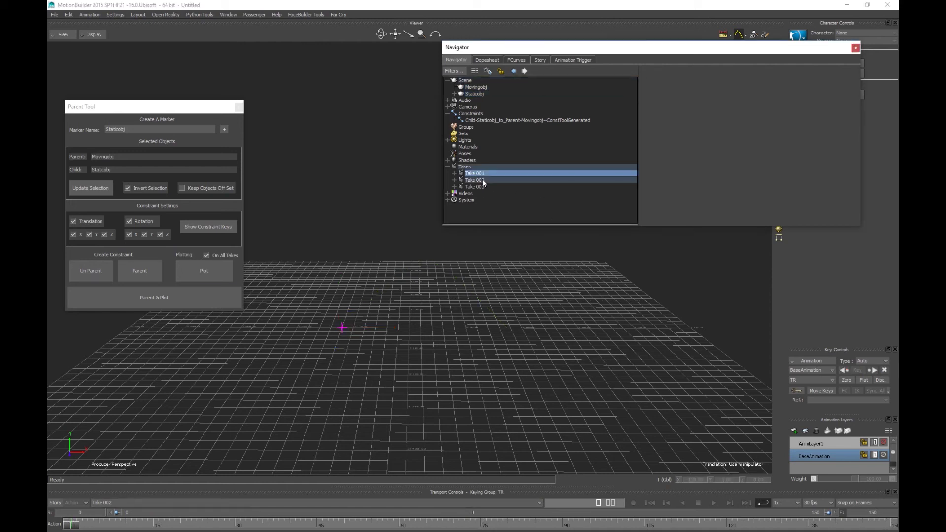
double_click(483, 173)
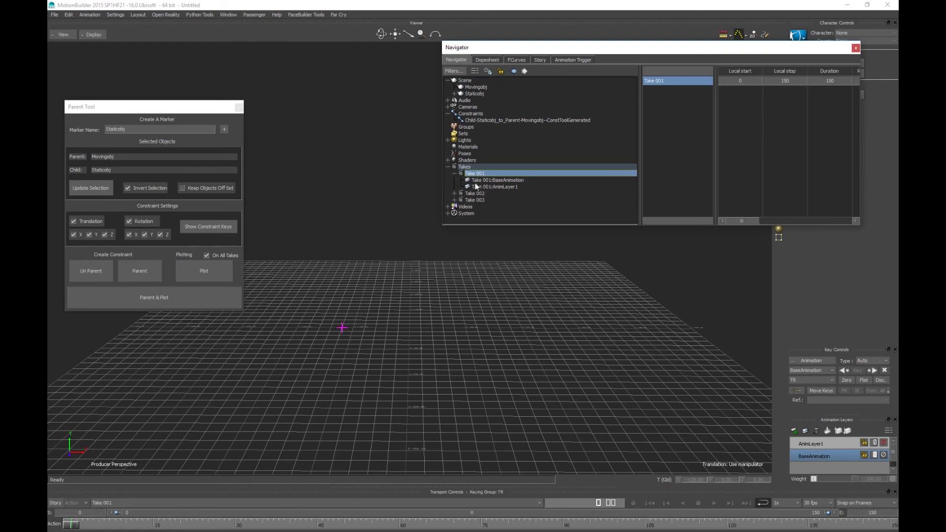
click(455, 173)
ctrl+click(481, 187)
click(480, 180)
click(482, 174)
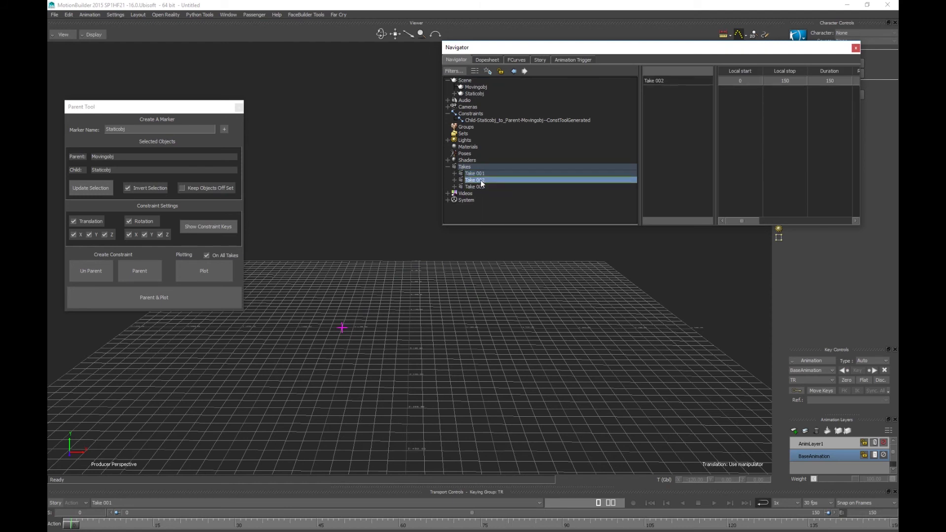
drag(482, 174, 483, 173)
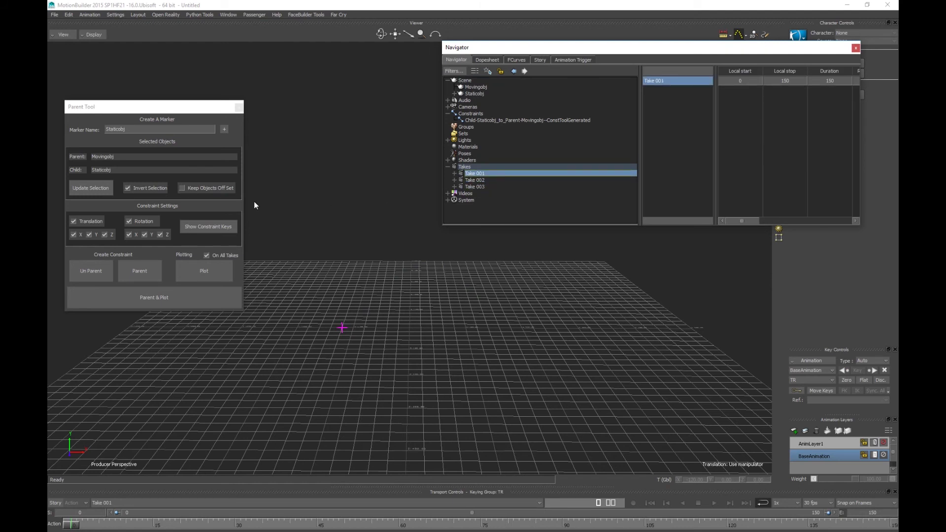
mouse_move(72, 525)
mouse_down()
mouse_move(144, 525)
mouse_move(70, 525)
mouse_up()
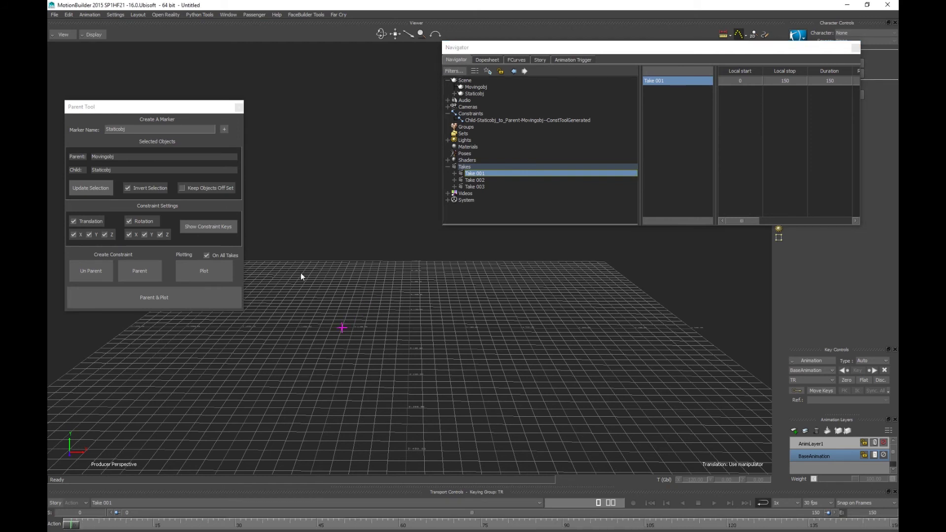
click(214, 270)
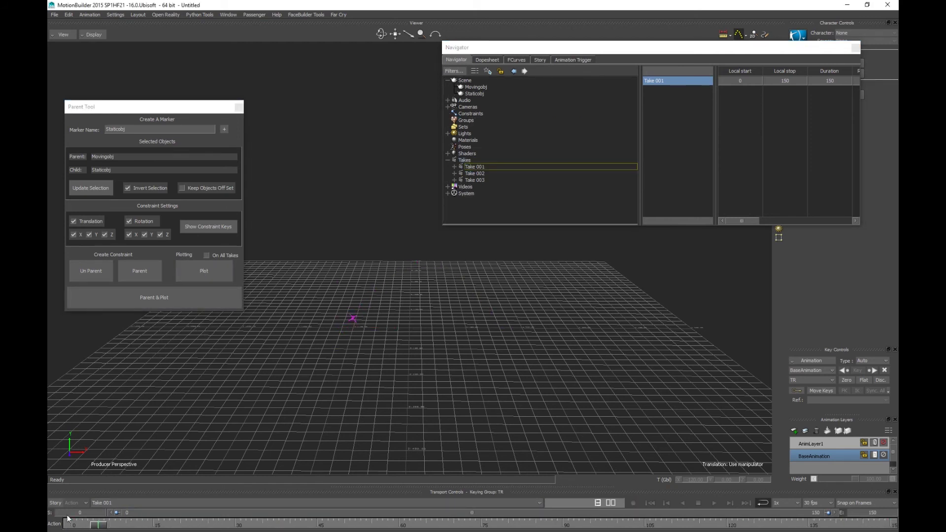
Step: Switch to Take 002 and on to Take 003, scrubbing the timeline to check Staticobj's plotted motion
click(200, 503)
click(107, 512)
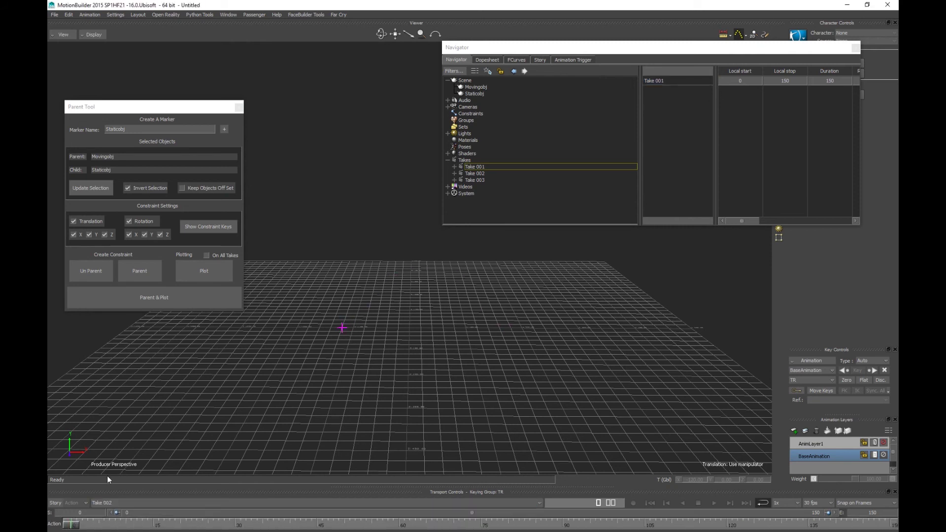
click(98, 504)
click(114, 518)
mouse_move(71, 525)
mouse_down()
mouse_move(889, 523)
mouse_move(71, 397)
mouse_up()
mouse_move(484, 341)
ctrl+shift+mouse_down()
mouse_move(492, 332)
mouse_move(405, 331)
ctrl+shift+mouse_up()
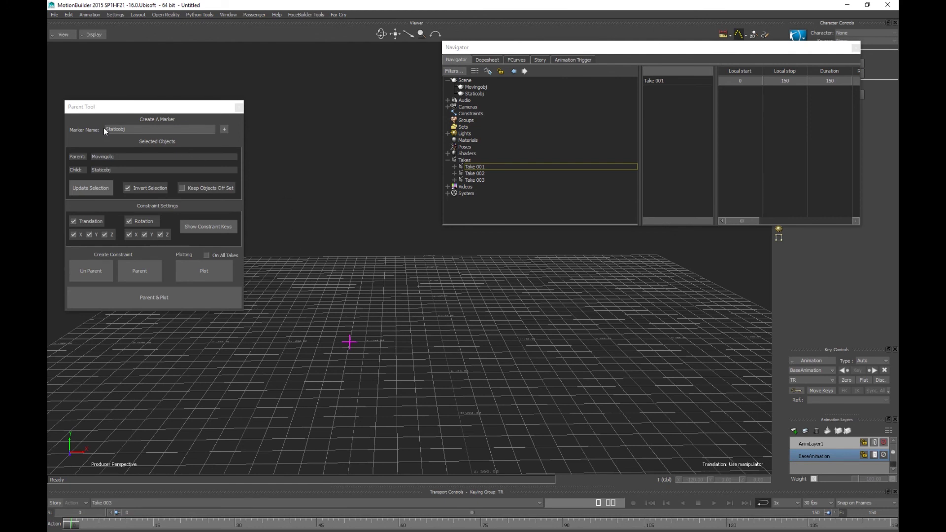
Step: Create a new marker named Thirdobj with the Parent Tool and clear the selection
click(130, 129)
drag(117, 128, 95, 131)
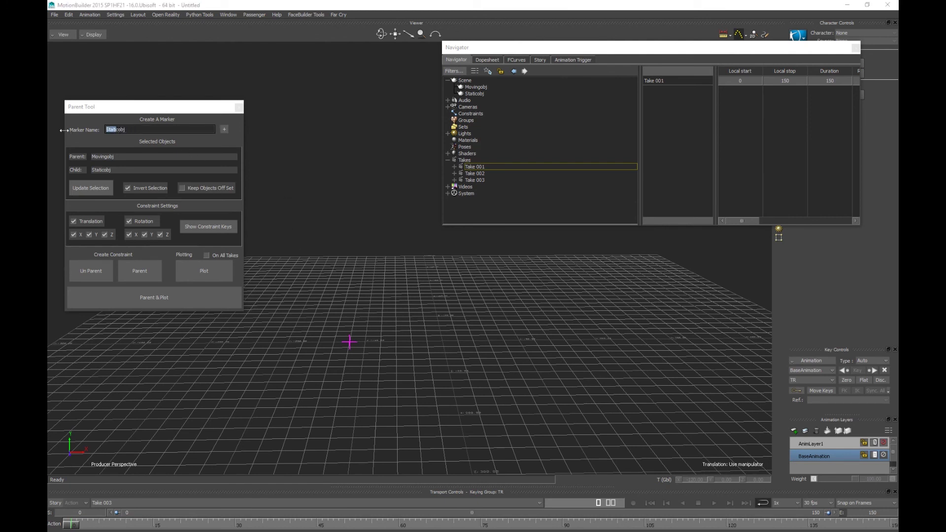
key(BackSpace)
text(Thro)
click(224, 130)
click(491, 402)
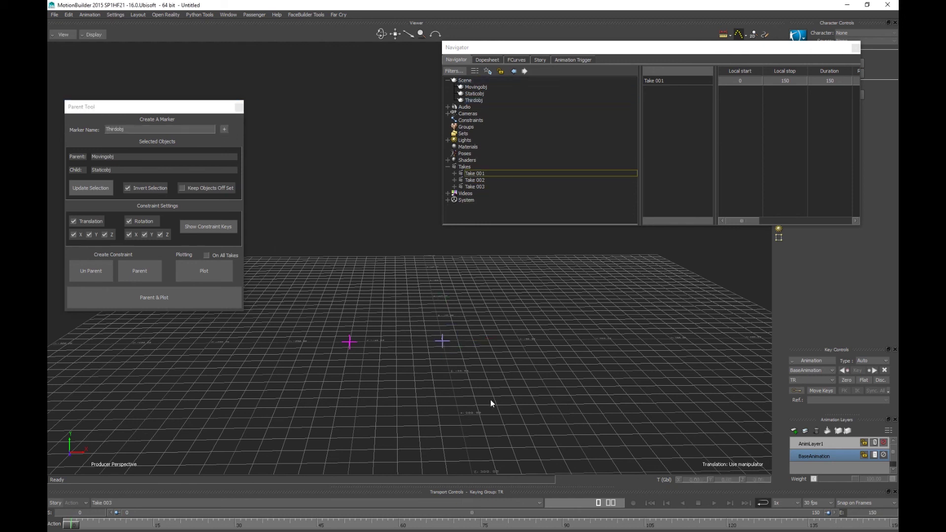
Step: Load Staticobj as the parent and Thirdobj as the child in the Parent Tool with Invert Selection off, and clear the selection
click(443, 341)
shift+click(350, 342)
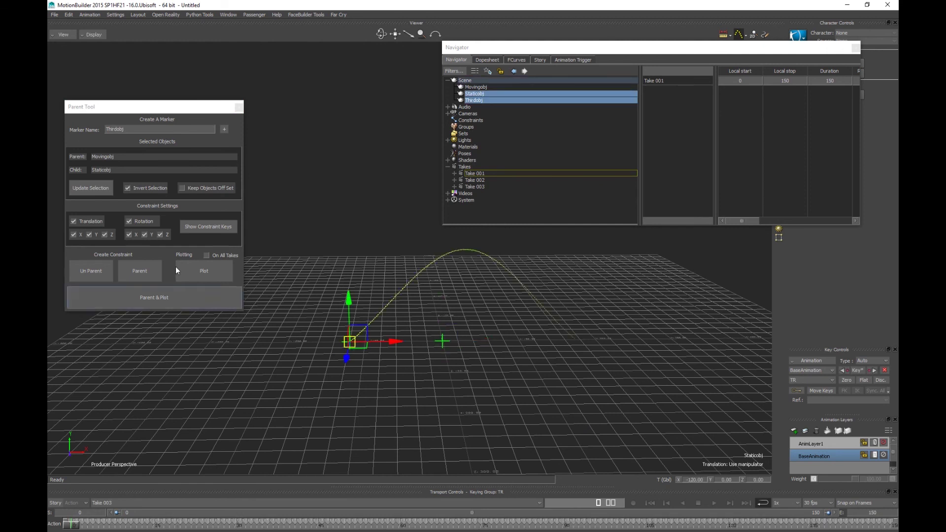
click(100, 189)
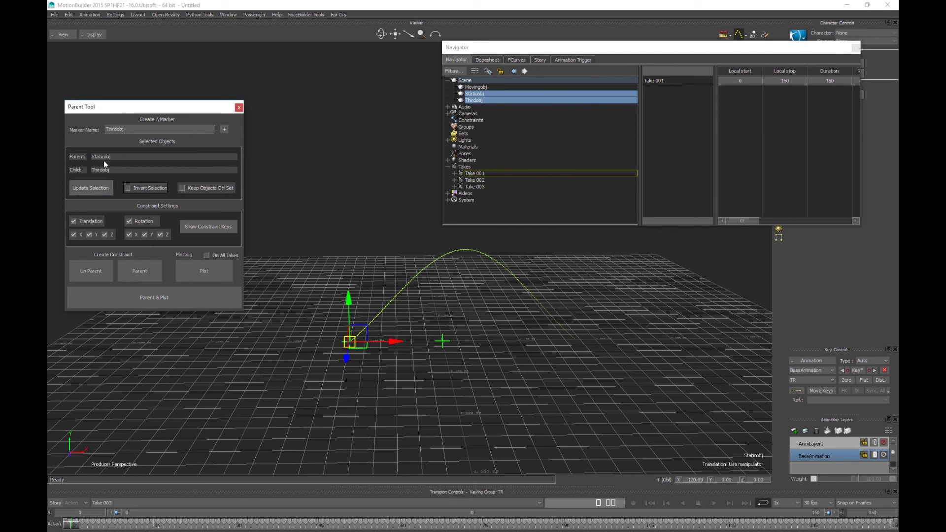
click(349, 389)
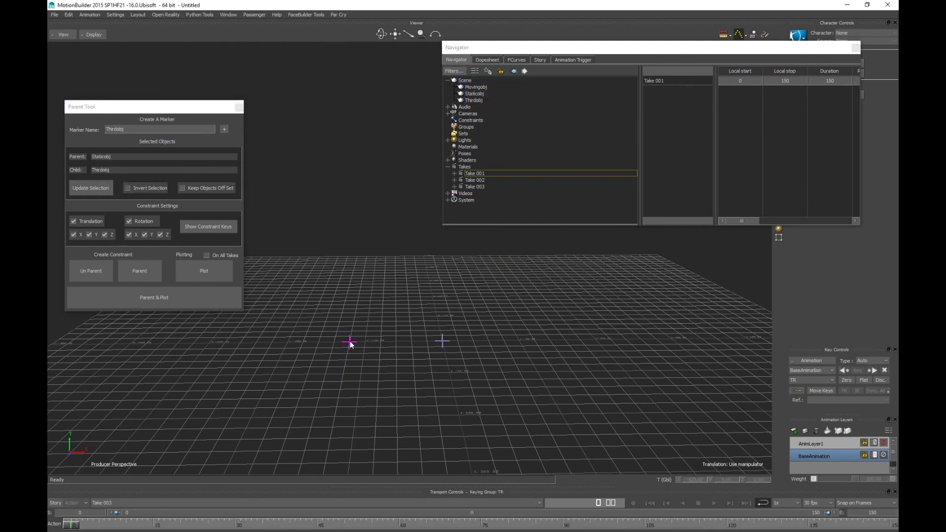
Step: Select the Thirdobj marker, change its look to a cube, and deselect it
ctrl+drag(438, 370, 431, 389)
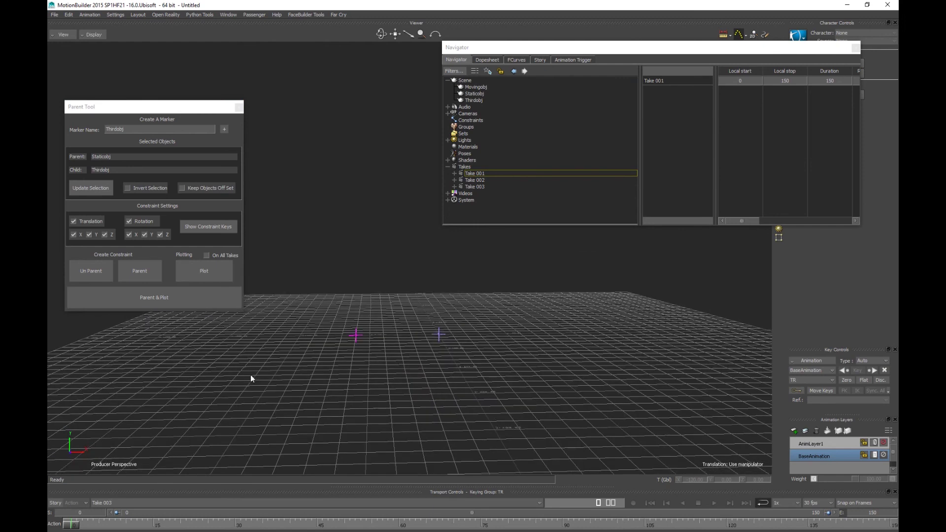
click(438, 334)
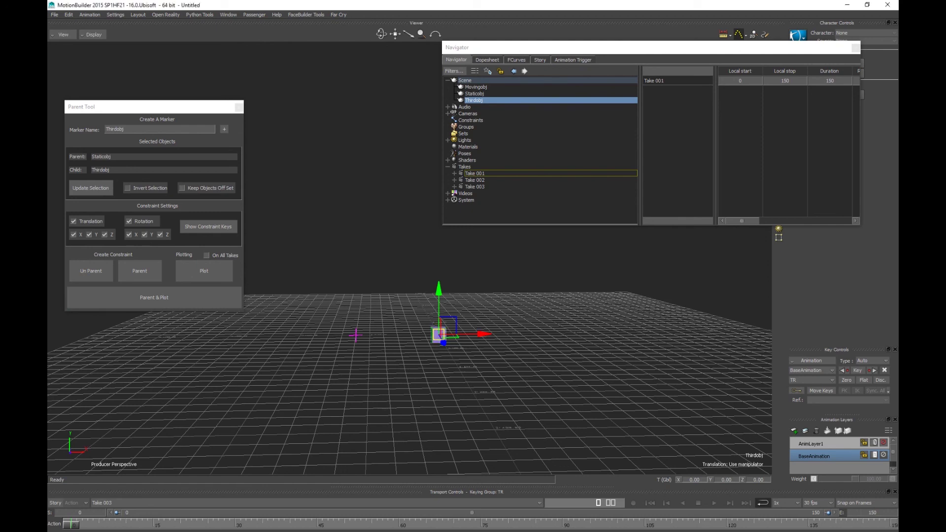
click(580, 379)
alt+drag(580, 379, 568, 404)
alt+right_drag(567, 404, 598, 401)
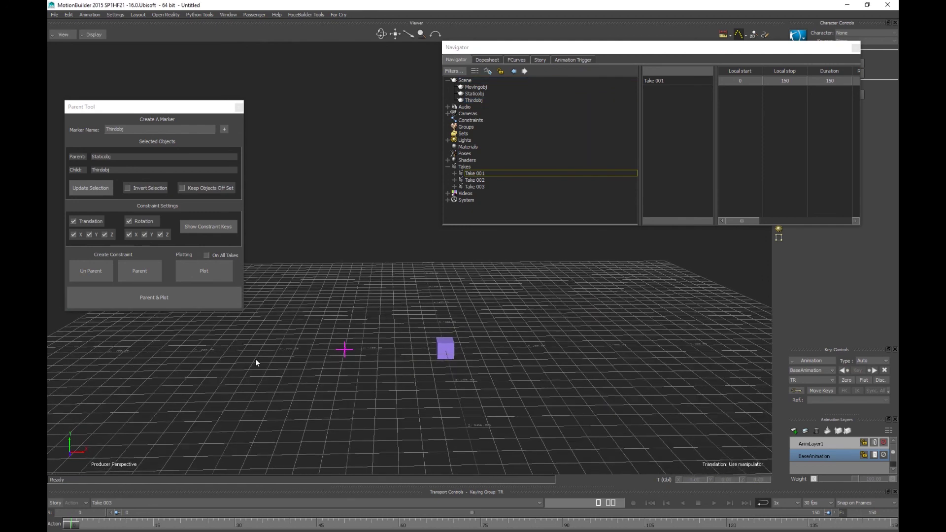
Step: Parent Thirdobj to Staticobj and plot it in one operation on the current take only, and inspect the cube's placement
click(153, 306)
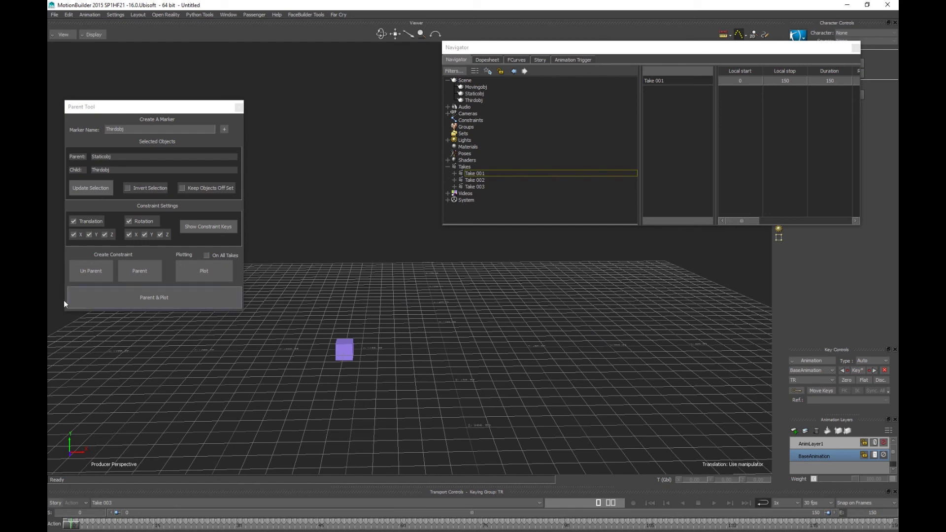
mouse_move(71, 526)
mouse_down()
mouse_move(697, 525)
mouse_move(71, 525)
mouse_up()
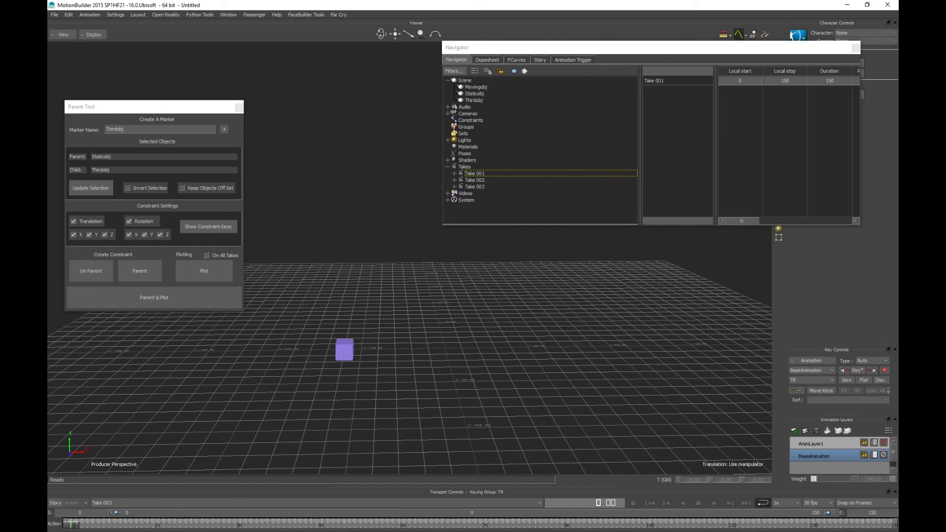
scroll(272, 368, down, 3)
ctrl+shift+drag(273, 368, 326, 371)
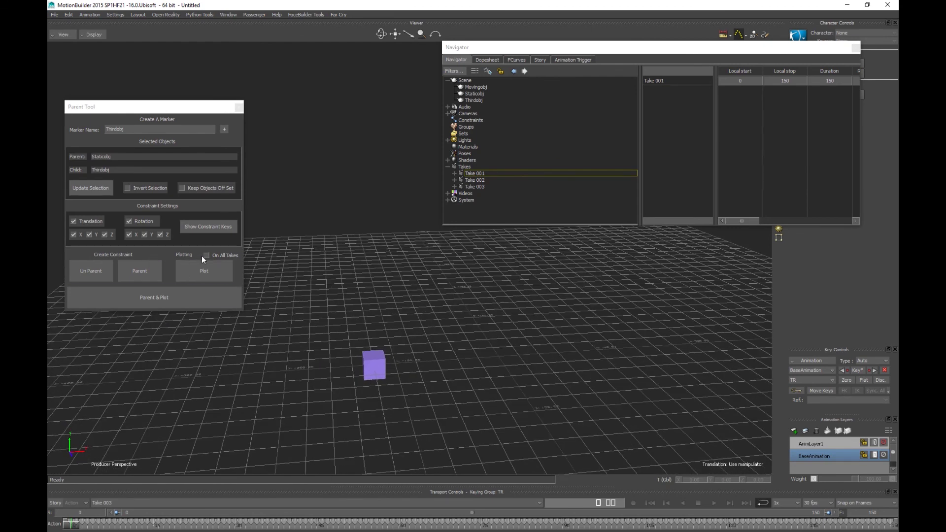